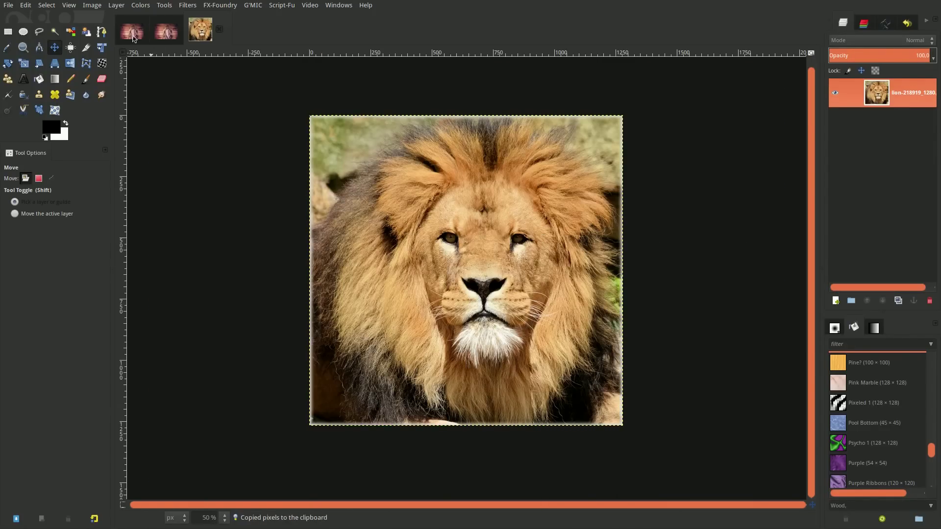
Step: Paste the lion into the wood image as a new, visible layer
{"action": "left_click", "coordinate": [133, 38]}
{"action": "right_click", "coordinate": [407, 186]}
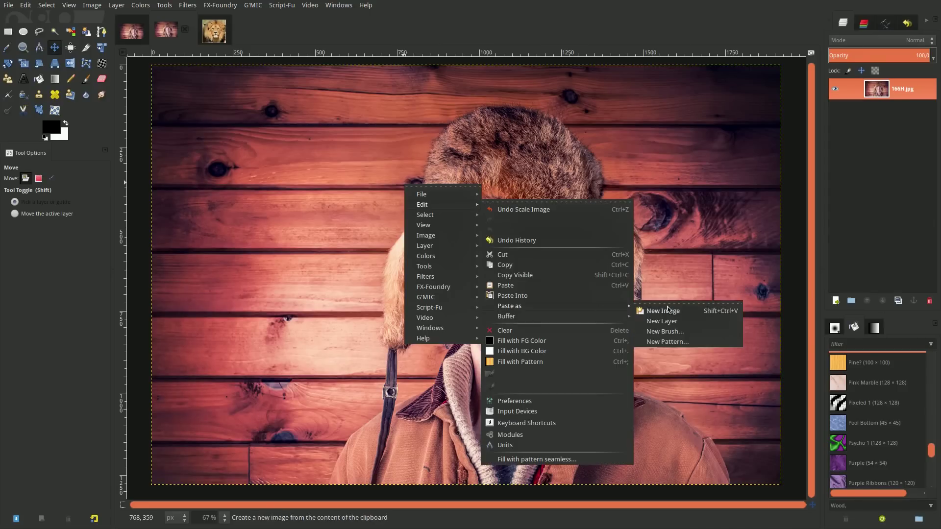
{"action": "left_click", "coordinate": [661, 369]}
{"action": "right_click", "coordinate": [877, 88]}
{"action": "left_click", "coordinate": [862, 120]}
{"action": "left_click", "coordinate": [834, 89]}
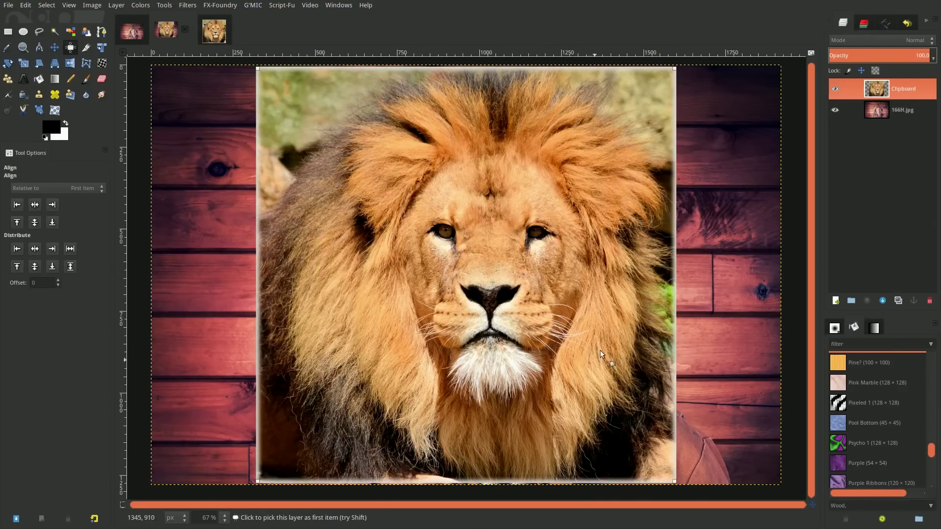
Step: Raise the lion's contrast with Levels and transfer the wood photo's colours onto it with G'MIC
{"action": "left_click", "coordinate": [141, 5]}
{"action": "left_click", "coordinate": [157, 123]}
{"action": "left_click_drag", "start_coordinate": [12, 138], "coordinate": [137, 139]}
{"action": "left_click", "coordinate": [226, 277]}
{"action": "key", "text": "ctrl+shift+f"}
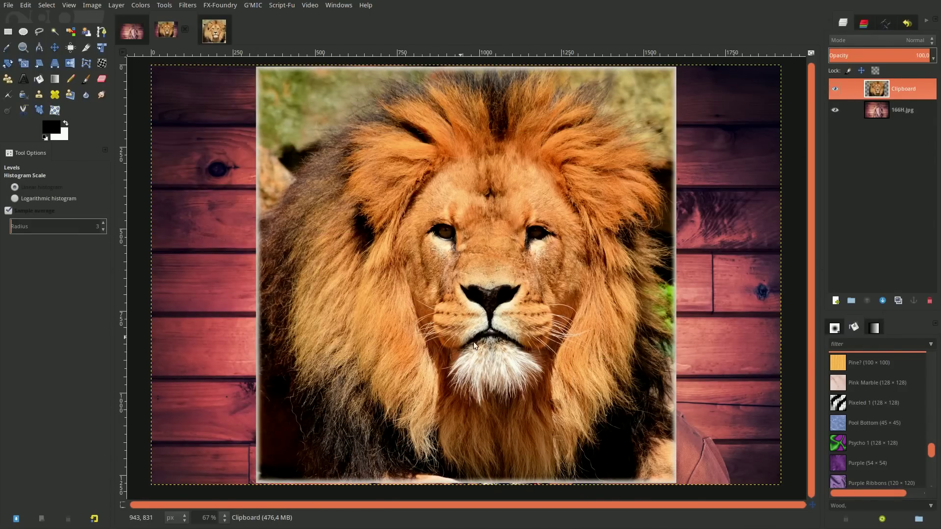
{"action": "scroll", "coordinate": [220, 334], "scroll_direction": "down", "scroll_amount": 1}
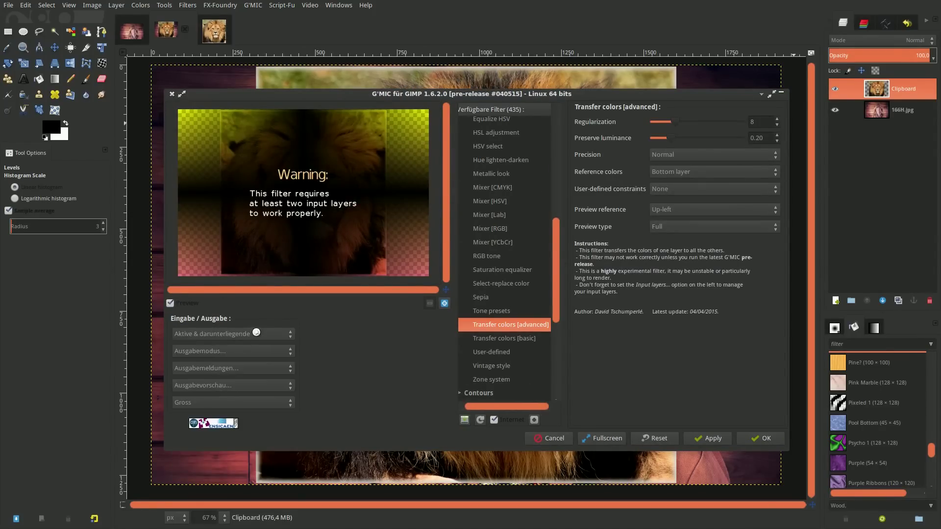
{"action": "left_click", "coordinate": [761, 438]}
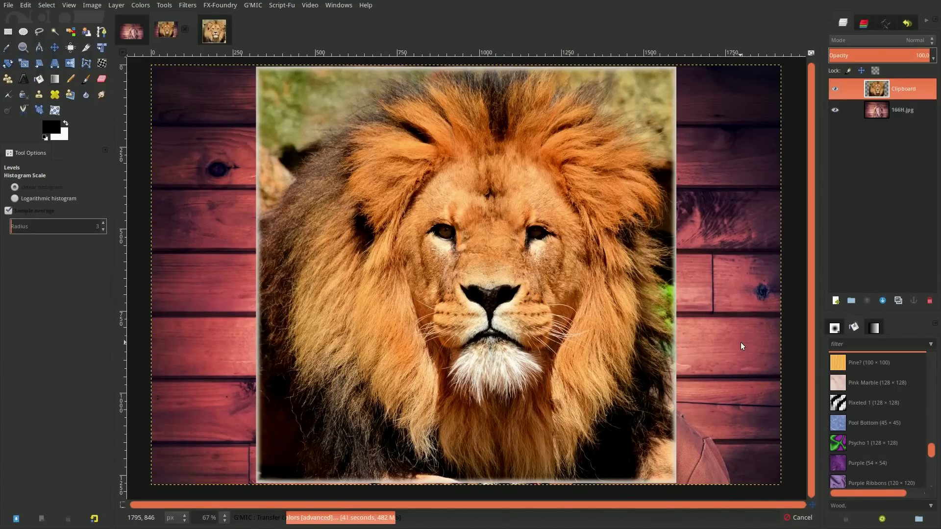
Step: Hide the wood layer and erase the dark background around the lion's mane and left edge
{"action": "left_click", "coordinate": [835, 110]}
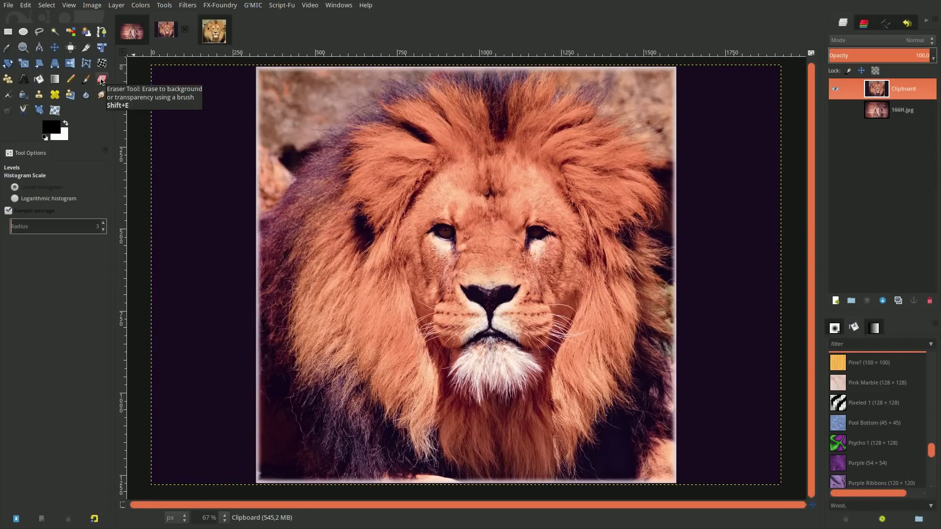
{"action": "left_click", "coordinate": [101, 79]}
{"action": "left_click_drag", "start_coordinate": [309, 74], "coordinate": [265, 127]}
{"action": "mouse_move", "coordinate": [277, 223]}
{"action": "left_mouse_down"}
{"action": "mouse_move", "coordinate": [192, 94]}
{"action": "mouse_move", "coordinate": [216, 313]}
{"action": "left_mouse_up"}
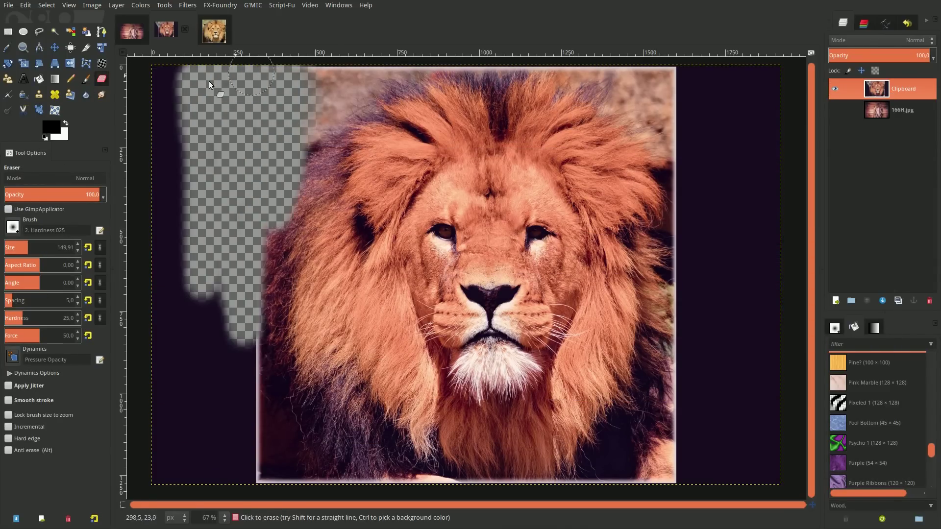
{"action": "left_click_drag", "start_coordinate": [167, 118], "coordinate": [230, 470]}
{"action": "mouse_move", "coordinate": [343, 83]}
{"action": "left_mouse_down"}
{"action": "mouse_move", "coordinate": [298, 108]}
{"action": "mouse_move", "coordinate": [294, 318]}
{"action": "mouse_move", "coordinate": [337, 256]}
{"action": "mouse_move", "coordinate": [290, 414]}
{"action": "mouse_move", "coordinate": [302, 474]}
{"action": "mouse_move", "coordinate": [630, 483]}
{"action": "mouse_move", "coordinate": [626, 446]}
{"action": "mouse_move", "coordinate": [761, 337]}
{"action": "mouse_move", "coordinate": [685, 280]}
{"action": "mouse_move", "coordinate": [765, 123]}
{"action": "mouse_move", "coordinate": [678, 126]}
{"action": "mouse_move", "coordinate": [578, 74]}
{"action": "mouse_move", "coordinate": [439, 69]}
{"action": "left_mouse_up"}
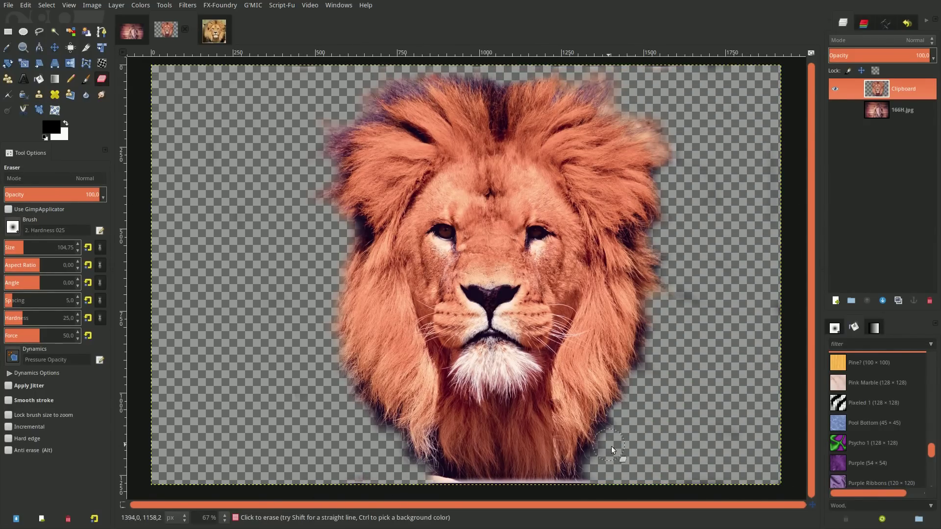
Step: Copy the lion head into 166H.jpg as a new layer, nudged right onto the body
{"action": "key", "text": "m"}
{"action": "right_click", "coordinate": [469, 224]}
{"action": "left_click", "coordinate": [554, 300]}
{"action": "left_click", "coordinate": [132, 30]}
{"action": "right_click", "coordinate": [420, 250]}
{"action": "left_click", "coordinate": [532, 354]}
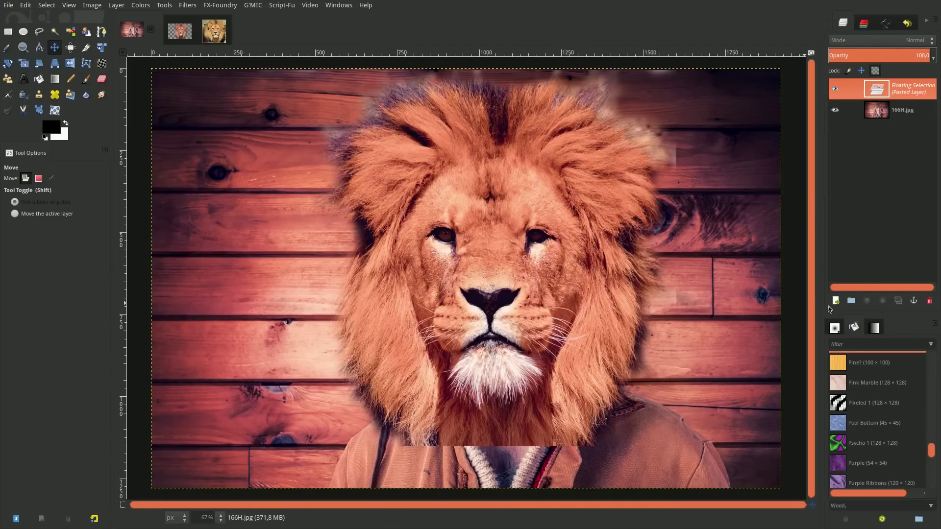
{"action": "key", "text": "shift+ctrl+n"}
{"action": "left_click_drag", "start_coordinate": [483, 311], "coordinate": [499, 311]}
Step: Erase the mane haze and the lion's chest to reveal the tie, then check the body underneath
{"action": "key", "text": "shift+e"}
{"action": "left_click_drag", "start_coordinate": [705, 135], "coordinate": [704, 136]}
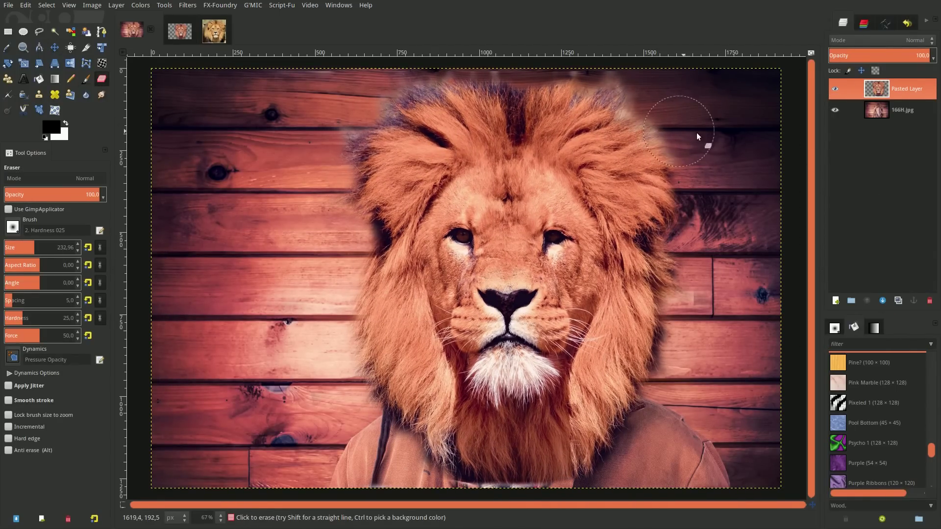
{"action": "key", "text": "bracketleft"}
{"action": "key", "text": "bracketleft"}
{"action": "key", "text": "bracketleft"}
{"action": "left_click_drag", "start_coordinate": [579, 79], "coordinate": [677, 157]}
{"action": "left_click_drag", "start_coordinate": [567, 477], "coordinate": [583, 468]}
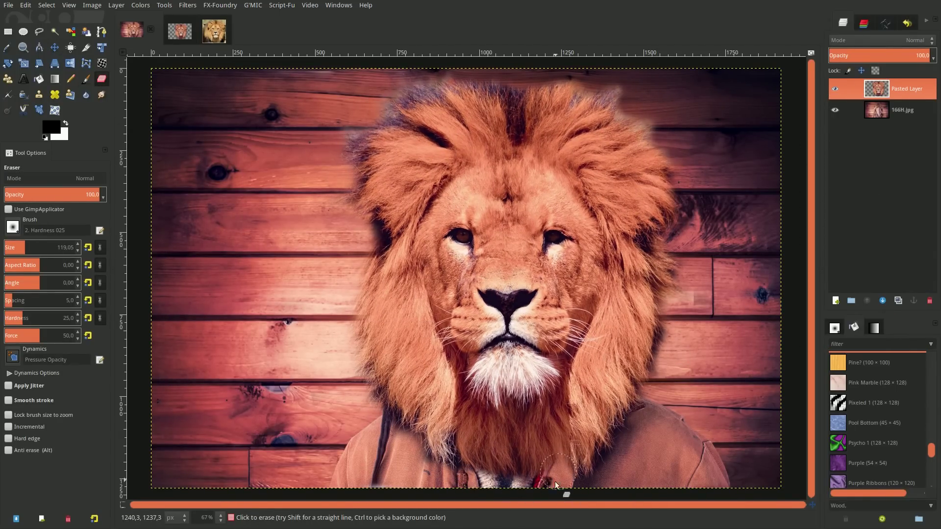
{"action": "left_click", "coordinate": [834, 89]}
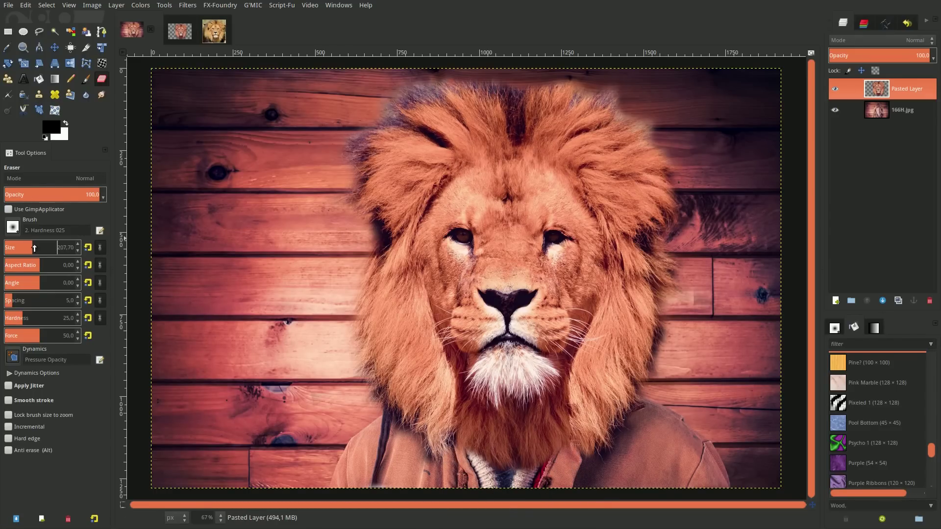
{"action": "key", "text": "bracketright"}
{"action": "key", "text": "bracketright"}
{"action": "key", "text": "bracketright"}
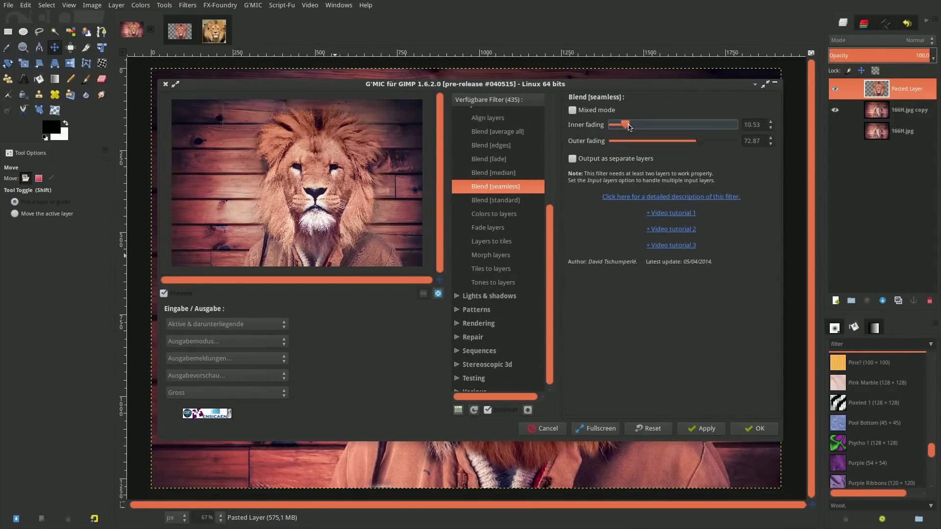
Step: Erase the lion's dark right-edge fringe against a temporary white layer, then delete it
{"action": "left_click", "coordinate": [755, 428]}
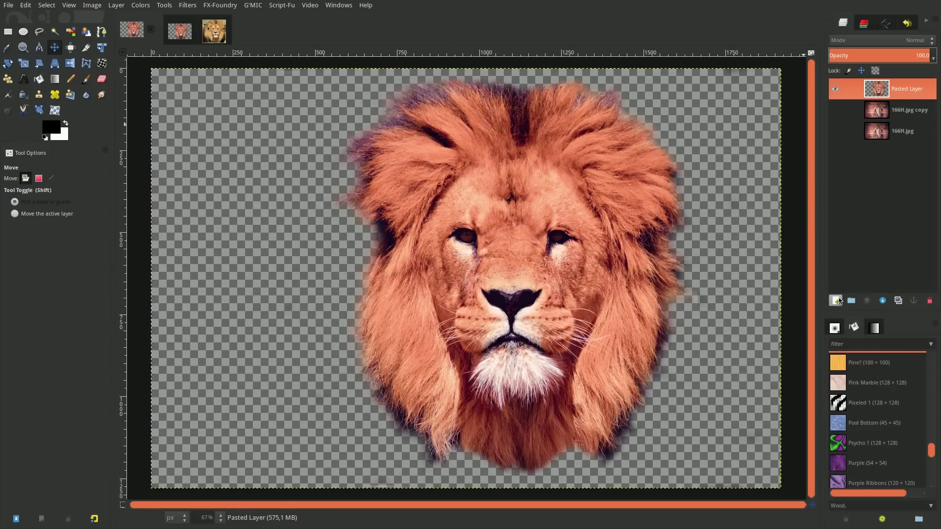
{"action": "left_click", "coordinate": [839, 301], "text": "shift"}
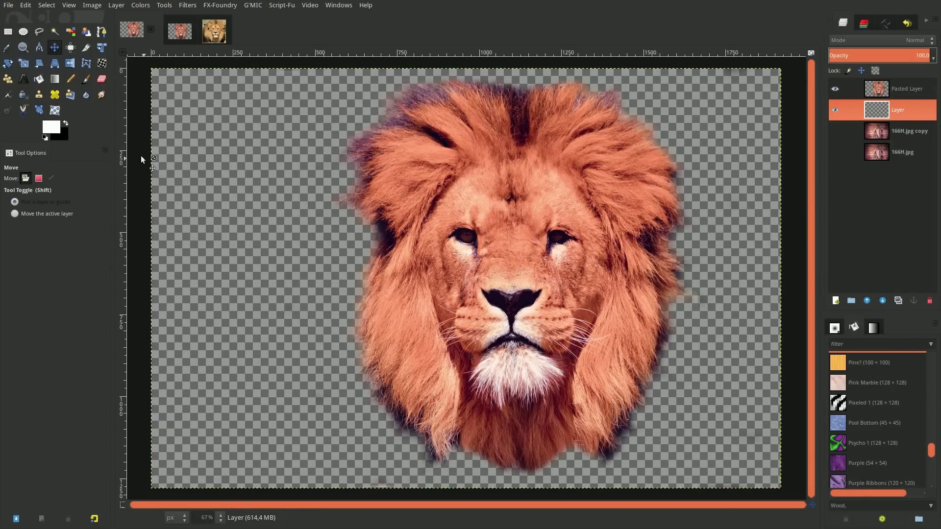
{"action": "key", "text": "ctrl+period"}
{"action": "key", "text": "shift+e"}
{"action": "left_click_drag", "start_coordinate": [620, 441], "coordinate": [684, 218]}
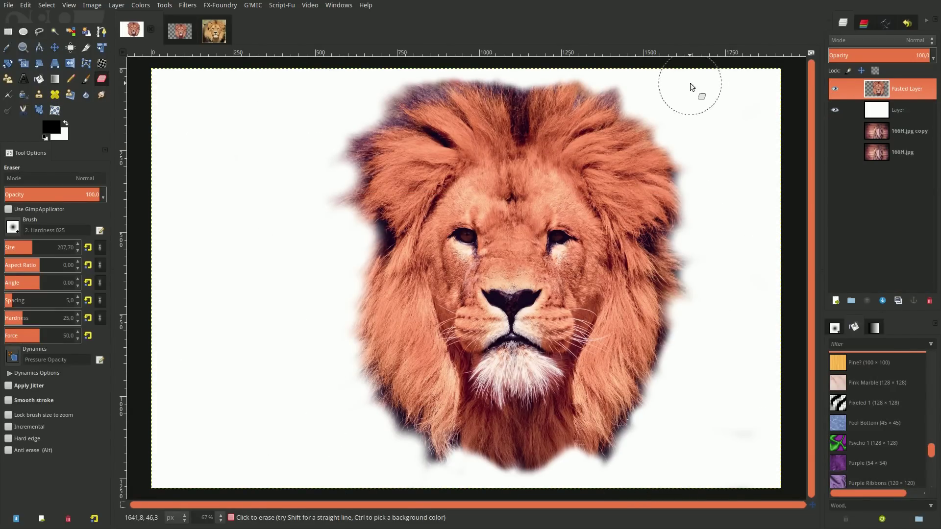
{"action": "left_click_drag", "start_coordinate": [671, 98], "coordinate": [666, 343]}
{"action": "right_click", "coordinate": [898, 110]}
{"action": "left_click", "coordinate": [839, 189]}
Step: Apply G'MIC Blend [seamless] with inner fading lowered to 3.24
{"action": "left_click", "coordinate": [54, 47]}
{"action": "key", "text": "ctrl+shift+f"}
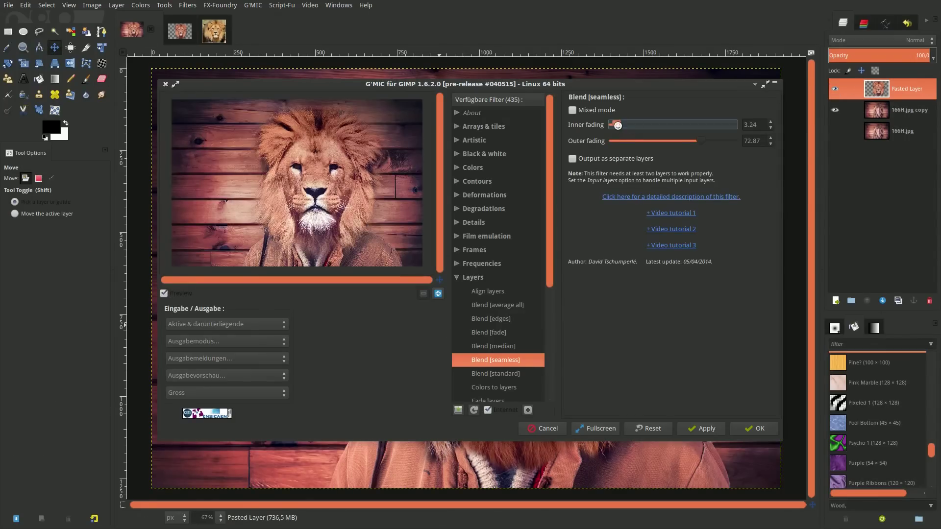
{"action": "left_click_drag", "start_coordinate": [632, 141], "coordinate": [650, 141]}
{"action": "left_click", "coordinate": [755, 428]}
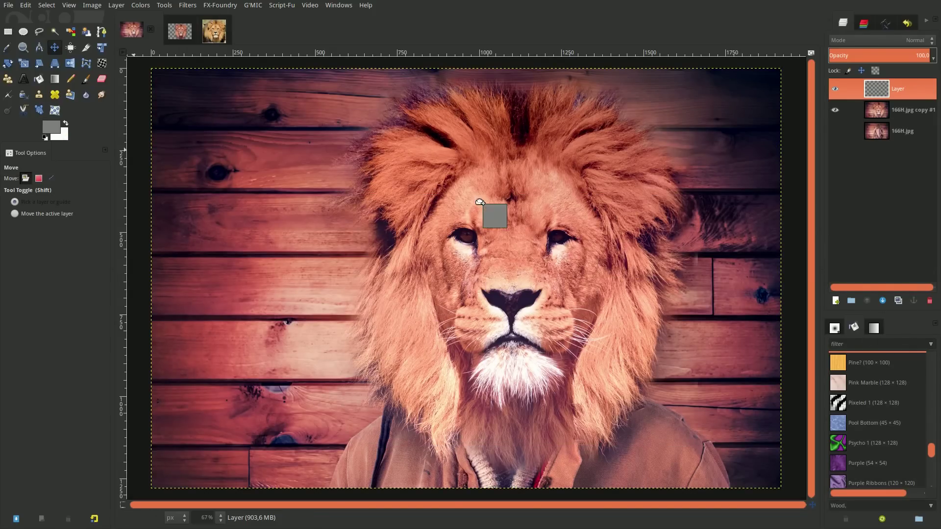
Step: Trial black shading on a grey Overlay layer, undo it, and toggle layers to compare
{"action": "left_click_drag", "start_coordinate": [480, 202], "coordinate": [483, 206]}
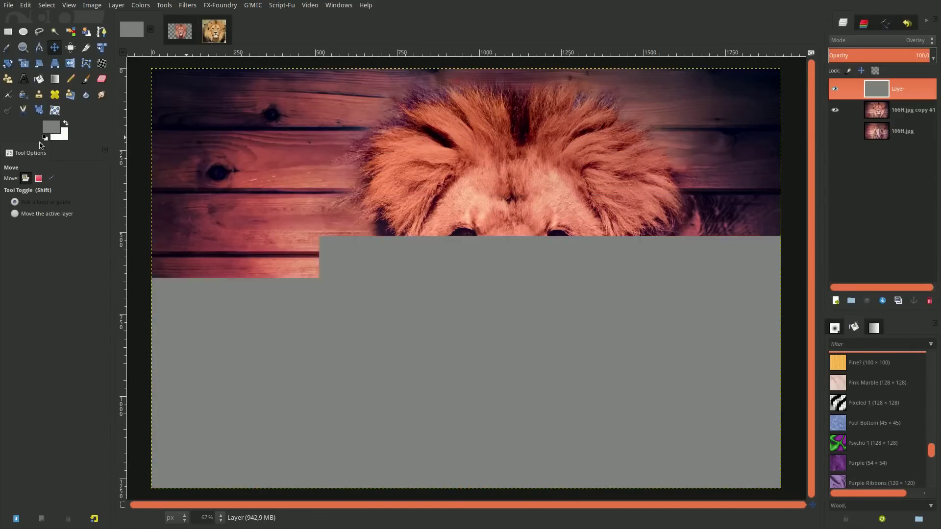
{"action": "key", "text": "p"}
{"action": "key", "text": "d"}
{"action": "mouse_move", "coordinate": [533, 463]}
{"action": "left_mouse_down"}
{"action": "mouse_move", "coordinate": [554, 206]}
{"action": "mouse_move", "coordinate": [417, 392]}
{"action": "mouse_move", "coordinate": [629, 298]}
{"action": "mouse_move", "coordinate": [417, 123]}
{"action": "mouse_move", "coordinate": [637, 220]}
{"action": "mouse_move", "coordinate": [407, 255]}
{"action": "mouse_move", "coordinate": [628, 478]}
{"action": "mouse_move", "coordinate": [637, 441]}
{"action": "left_mouse_up"}
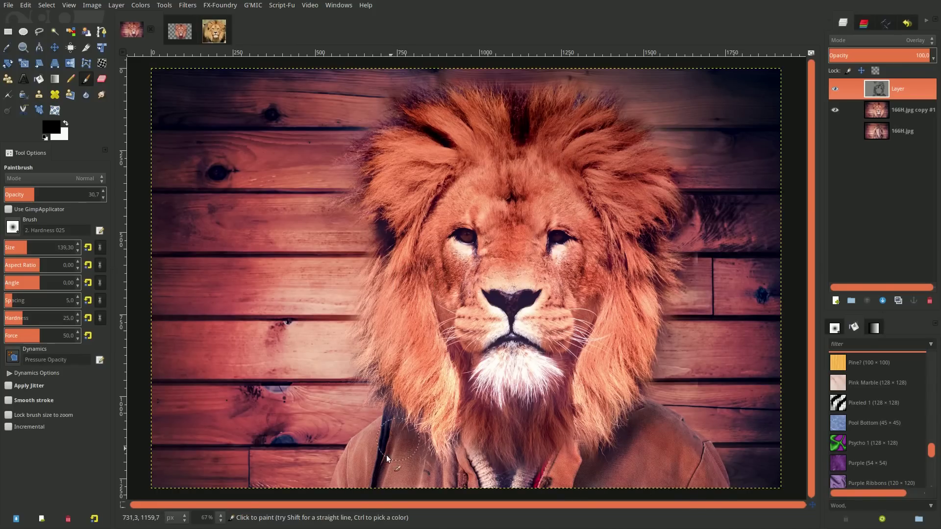
{"action": "key", "text": "ctrl+z"}
{"action": "key", "text": "ctrl+z"}
{"action": "key", "text": "ctrl+z"}
{"action": "key", "text": "ctrl+z"}
{"action": "key", "text": "ctrl+z"}
{"action": "key", "text": "ctrl+z"}
{"action": "key", "text": "ctrl+z"}
{"action": "left_click", "coordinate": [835, 110]}
{"action": "left_click", "coordinate": [835, 88]}
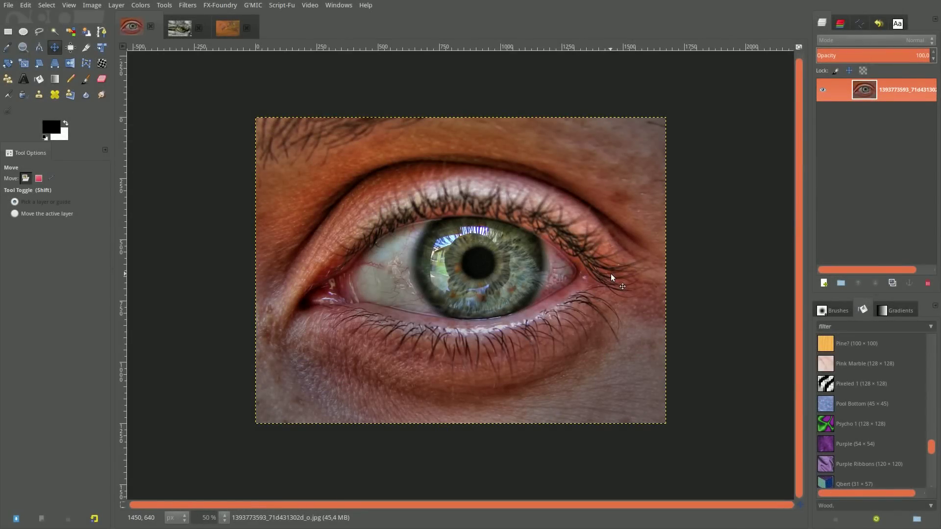
Step: Bring up the crocodile photo and Quick Mask its eye into a selection
{"action": "key", "text": "ctrl+Page_Down"}
{"action": "key", "text": "ctrl+Page_Down"}
{"action": "left_click", "coordinate": [133, 34]}
{"action": "key", "text": "ctrl+Page_Down"}
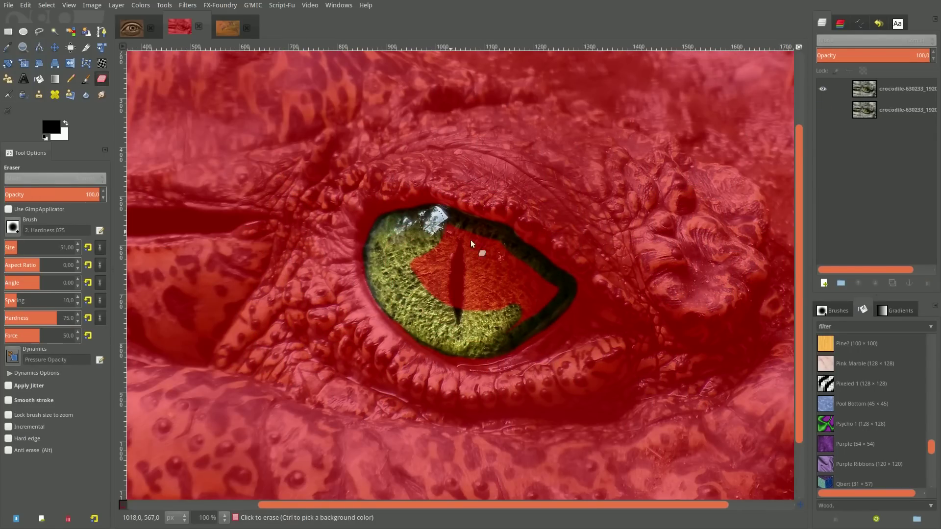
{"action": "left_click_drag", "start_coordinate": [405, 221], "coordinate": [491, 284]}
{"action": "key", "text": "shift+q"}
{"action": "key", "text": "shift+q"}
{"action": "key", "text": "x"}
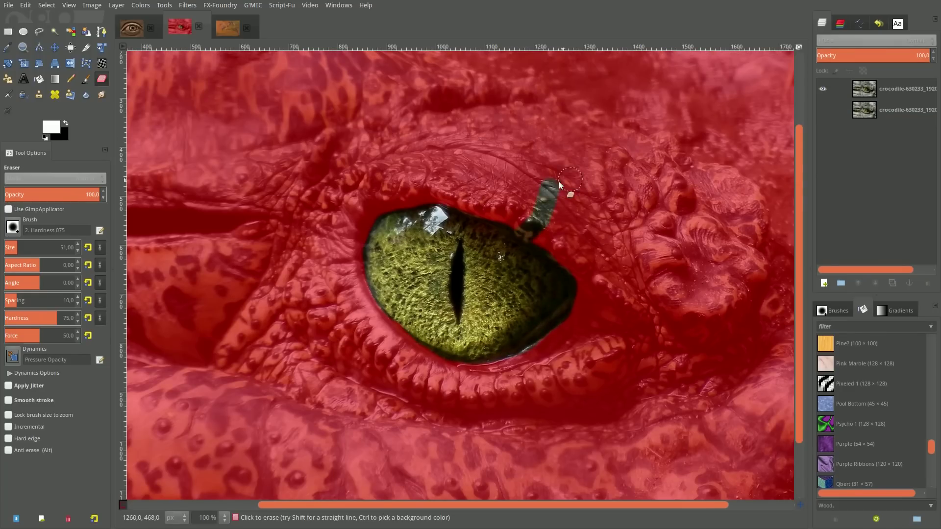
{"action": "key", "text": "shift+q"}
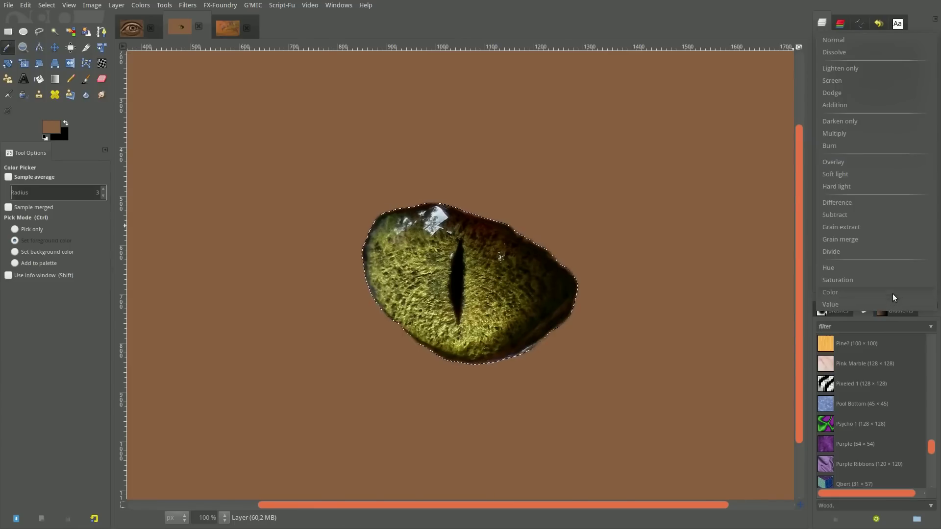
Step: Set the brown layer to Color mode and freehand-select the crocodile eye
{"action": "left_click", "coordinate": [893, 294]}
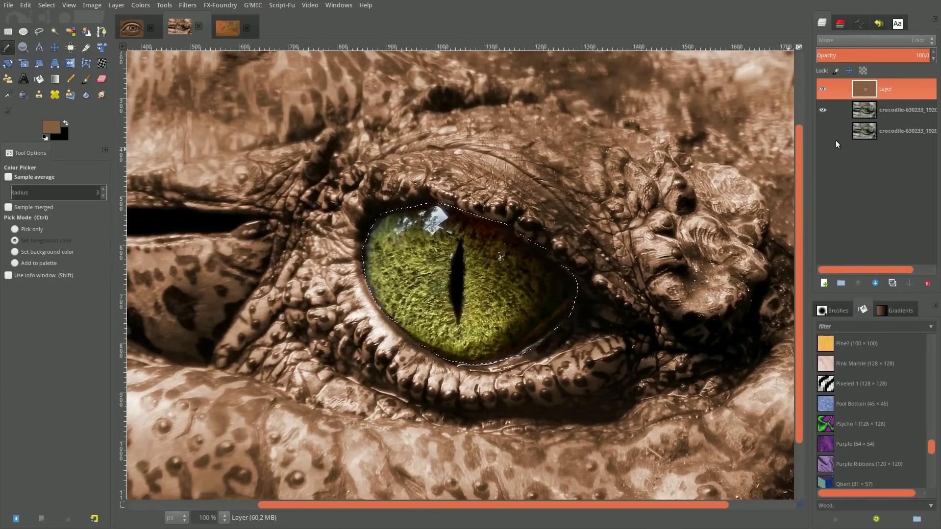
{"action": "key", "text": "f"}
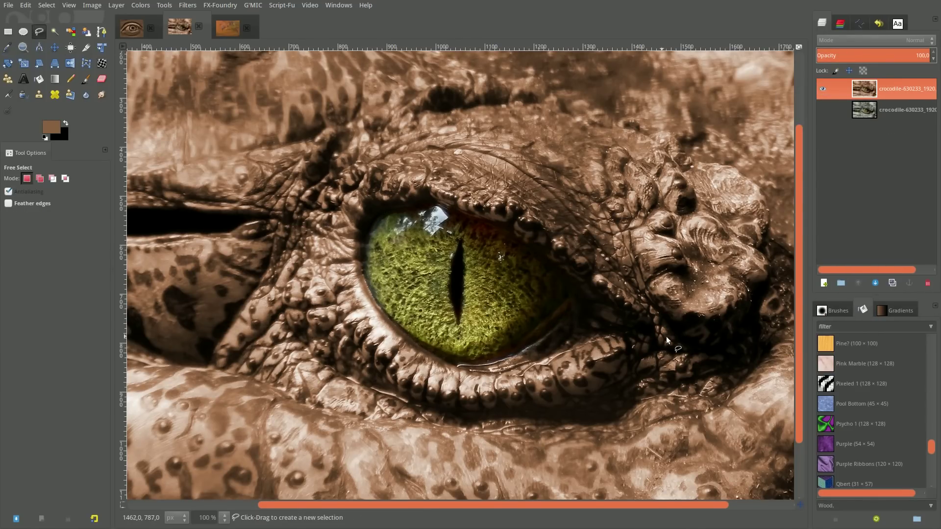
{"action": "left_click_drag", "start_coordinate": [679, 341], "coordinate": [682, 346]}
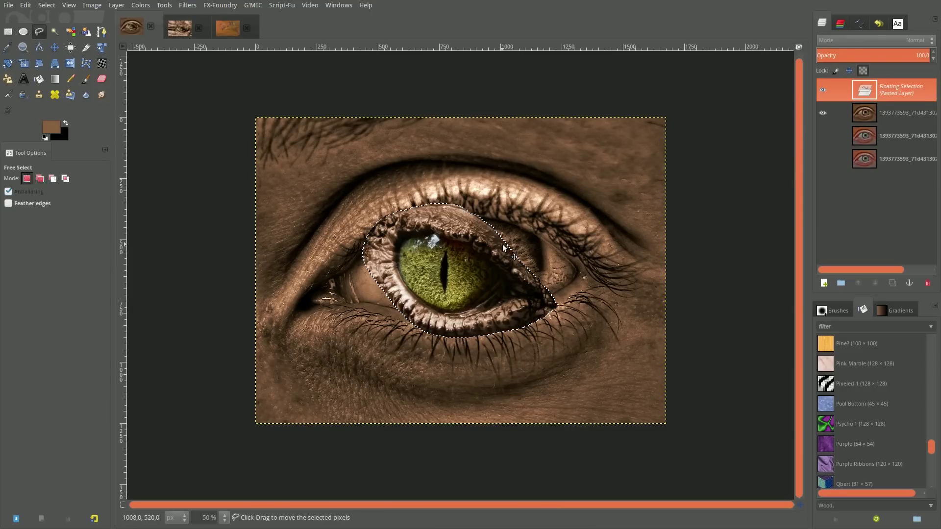
Step: Stretch the pasted crocodile eye with Unified Transform to fit the human eye opening
{"action": "left_click", "coordinate": [54, 63]}
{"action": "left_click", "coordinate": [101, 47]}
{"action": "left_click", "coordinate": [461, 275]}
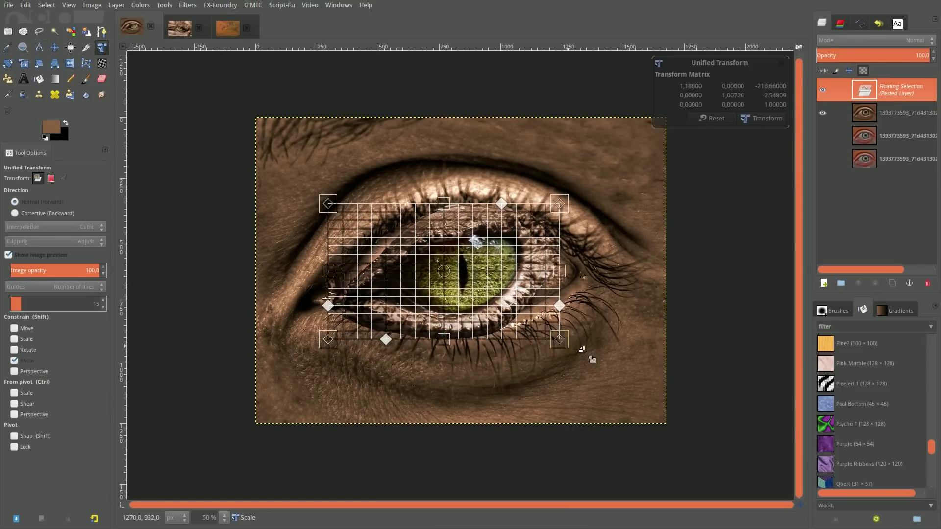
{"action": "left_click_drag", "start_coordinate": [325, 304], "coordinate": [294, 311]}
{"action": "left_click_drag", "start_coordinate": [561, 304], "coordinate": [584, 311]}
{"action": "left_click", "coordinate": [766, 122]}
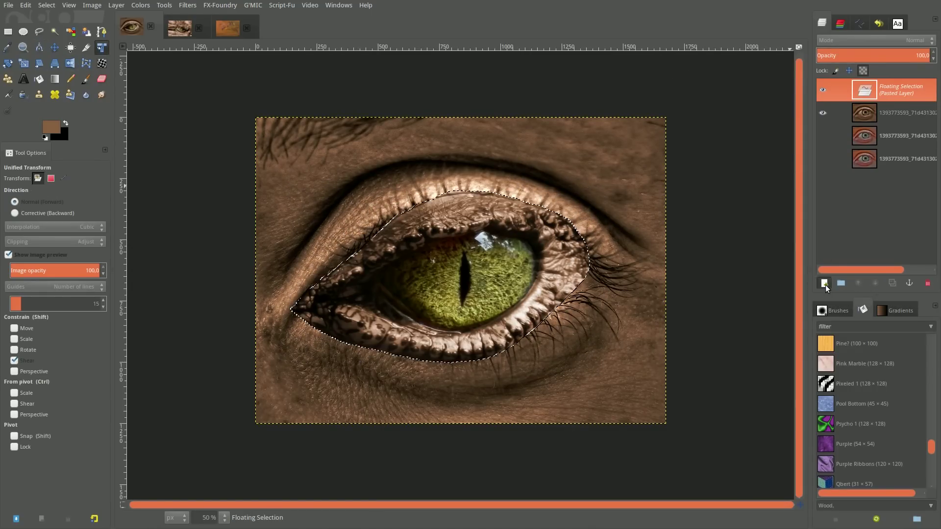
Step: Make the crocodile eye its own layer and begin masking the eye photo copy
{"action": "left_click", "coordinate": [824, 283]}
{"action": "right_click", "coordinate": [882, 91]}
{"action": "left_click", "coordinate": [875, 244]}
Step: Add a black layer mask and paint white to reveal the lashes, eyelids and face
{"action": "left_click", "coordinate": [906, 308]}
{"action": "left_click", "coordinate": [46, 137]}
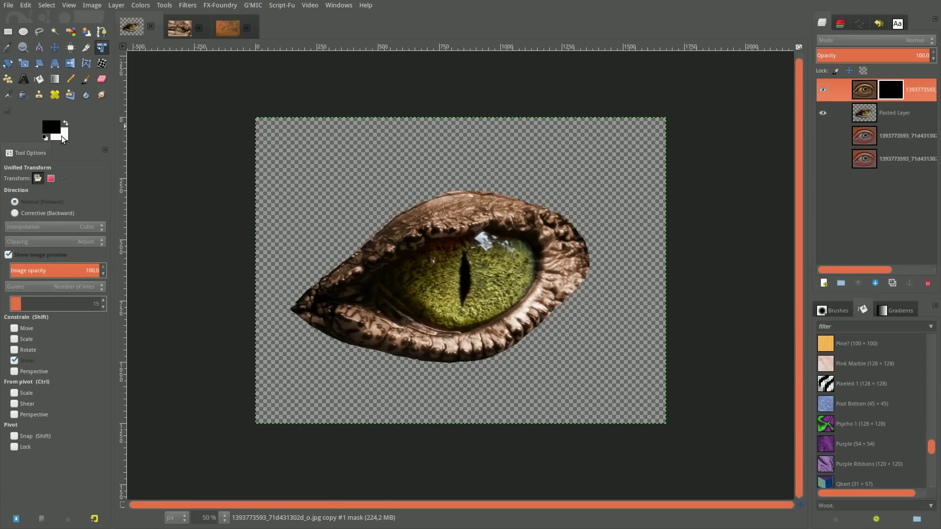
{"action": "left_click", "coordinate": [86, 79]}
{"action": "key", "text": "x"}
{"action": "mouse_move", "coordinate": [402, 201]}
{"action": "left_mouse_down"}
{"action": "mouse_move", "coordinate": [573, 206]}
{"action": "mouse_move", "coordinate": [319, 353]}
{"action": "mouse_move", "coordinate": [584, 242]}
{"action": "left_mouse_up"}
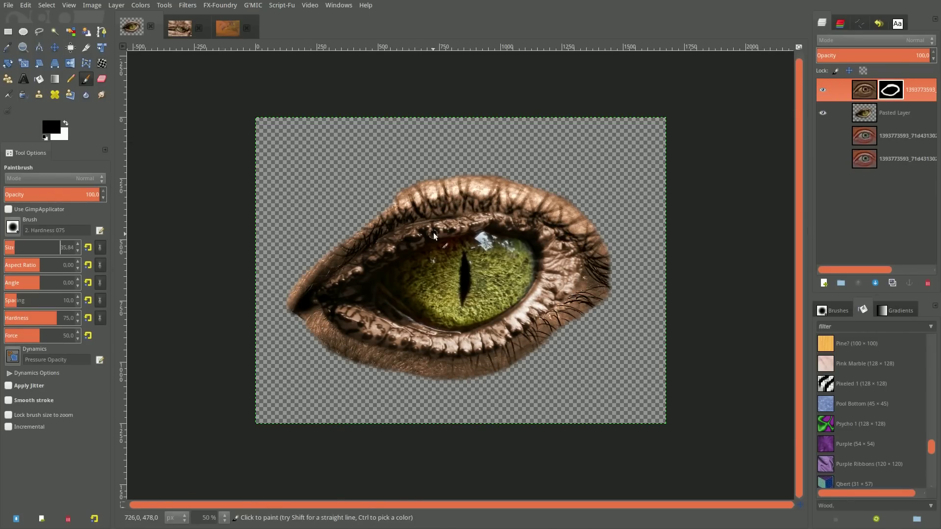
{"action": "left_click_drag", "start_coordinate": [534, 333], "coordinate": [392, 345]}
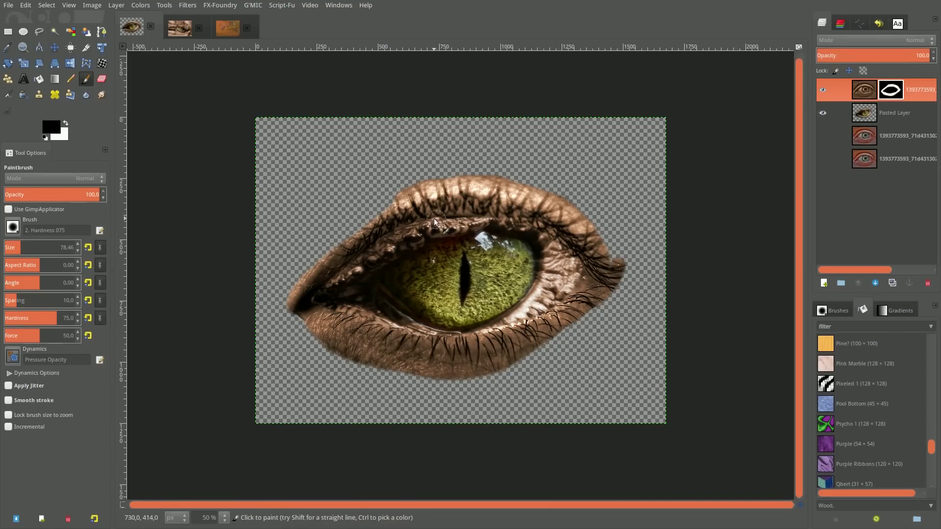
{"action": "key", "text": "x"}
{"action": "left_click_drag", "start_coordinate": [285, 373], "coordinate": [621, 142]}
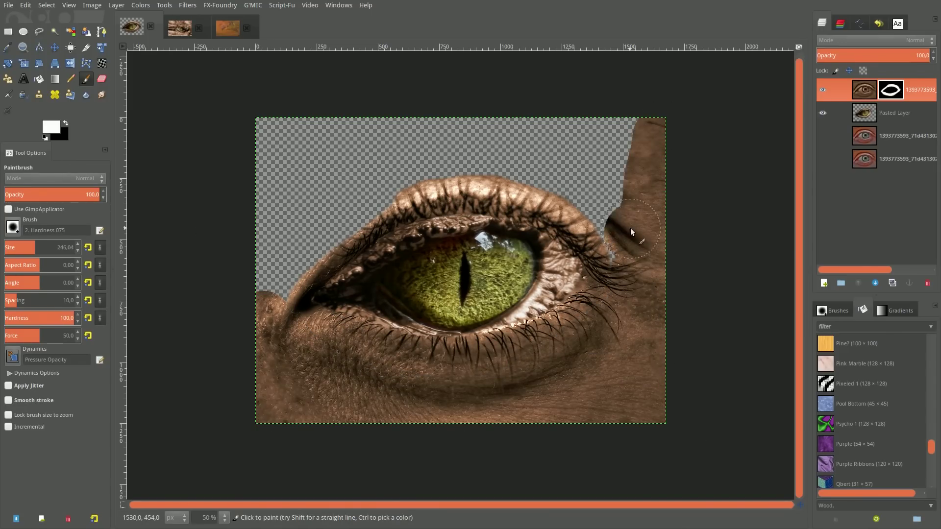
Step: Copy the rust texture in as a layer blended in Multiply mode
{"action": "key", "text": "m"}
{"action": "right_click", "coordinate": [468, 262]}
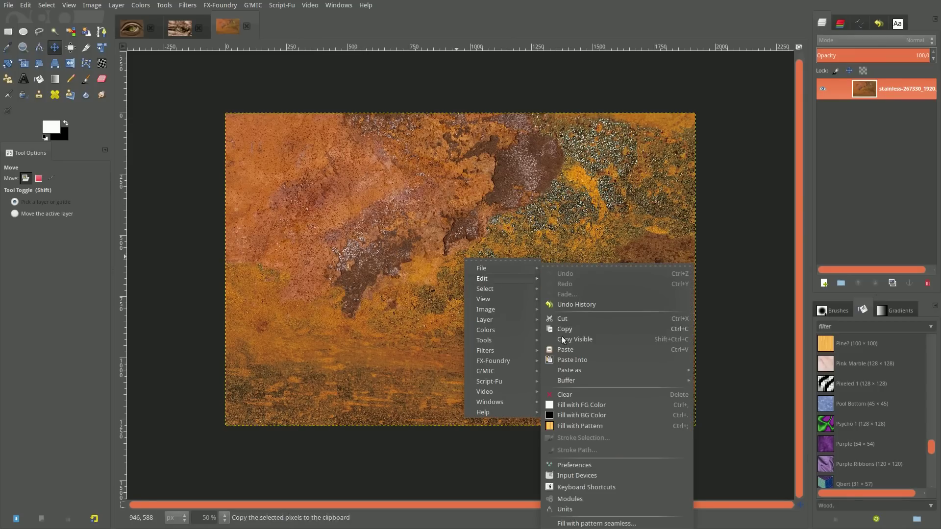
{"action": "left_click", "coordinate": [603, 384]}
{"action": "left_click", "coordinate": [877, 44]}
{"action": "left_click", "coordinate": [835, 133]}
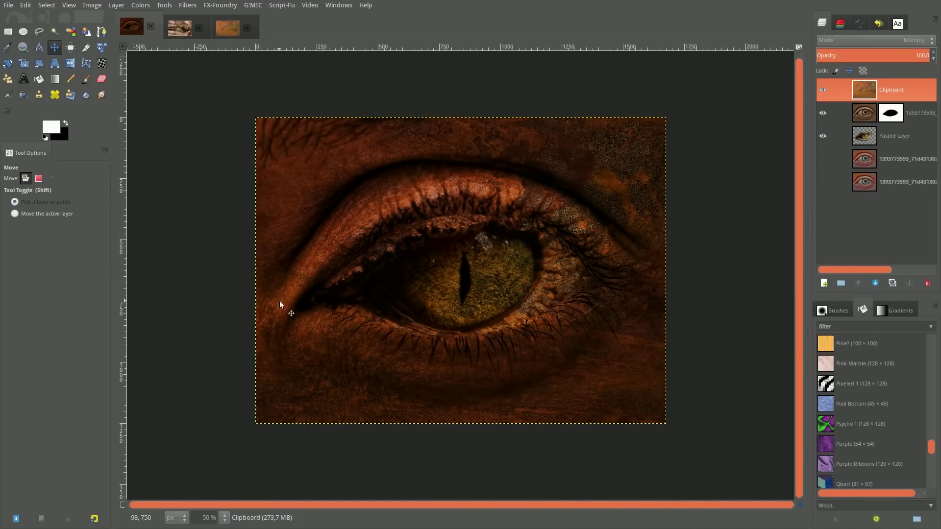
Step: Paint black on the rust layer's mask to bring the green iris back
{"action": "right_click", "coordinate": [889, 95]}
{"action": "key", "text": "p"}
{"action": "key", "text": "x"}
{"action": "mouse_move", "coordinate": [407, 254]}
{"action": "left_mouse_down"}
{"action": "mouse_move", "coordinate": [422, 266]}
{"action": "mouse_move", "coordinate": [410, 278]}
{"action": "left_mouse_up"}
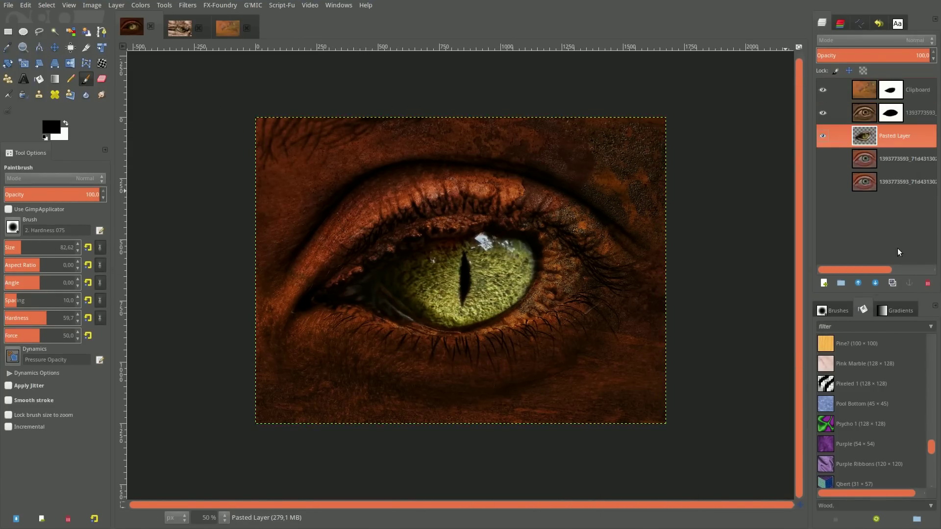
Step: Burn the skin right of the iris darker, then apply a G'MIC filter
{"action": "key", "text": "shift+d"}
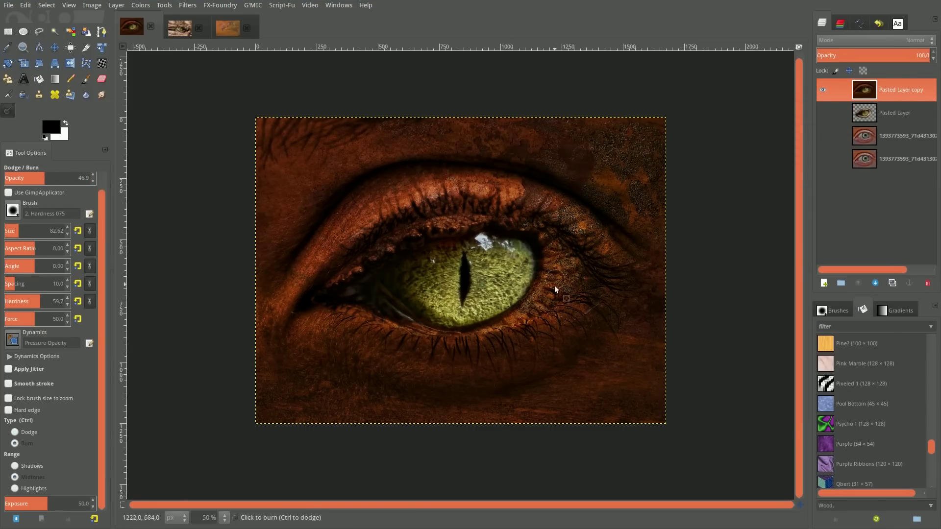
{"action": "left_click_drag", "start_coordinate": [549, 239], "coordinate": [555, 267]}
{"action": "key", "text": "ctrl+shift+f"}
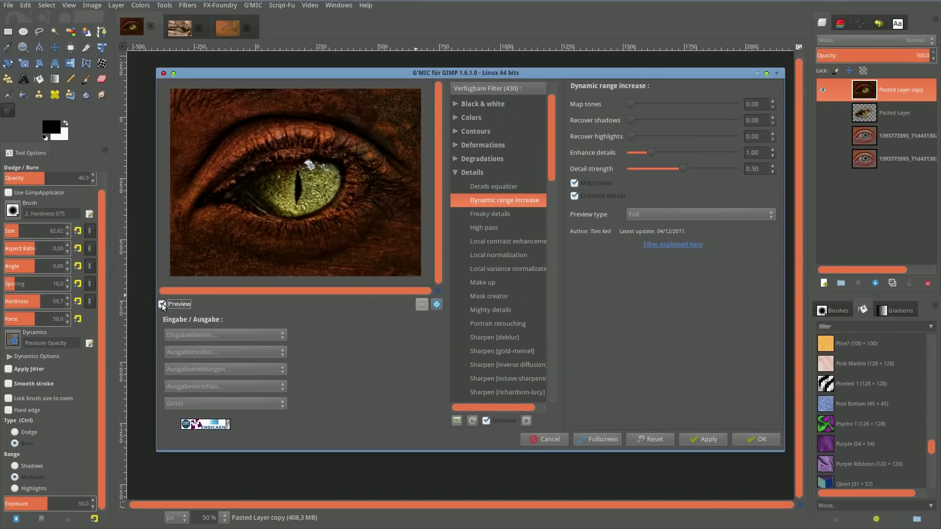
{"action": "left_click", "coordinate": [744, 440]}
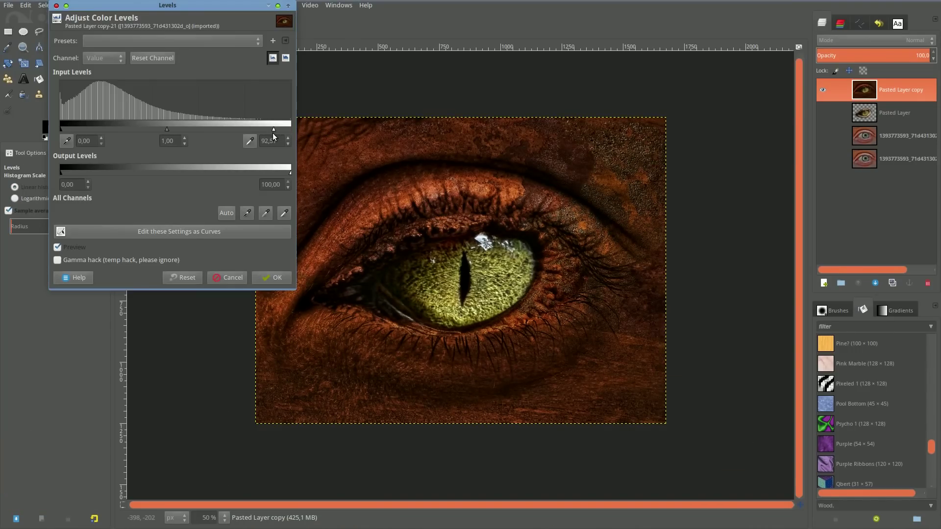
Step: Drag the Levels white input slider to 92.57 to brighten the composite
{"action": "left_click_drag", "start_coordinate": [290, 129], "coordinate": [273, 128]}
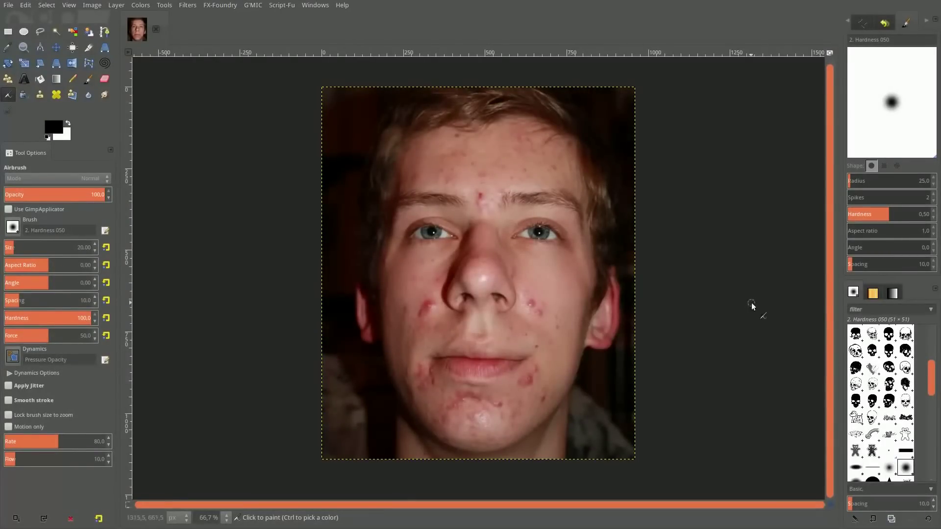
Step: Duplicate the portrait layer twice and zoom in on the nose and cheeks
{"action": "key", "text": "ctrl+l"}
{"action": "key", "text": "ctrl+shift+d"}
{"action": "key", "text": "ctrl+shift+d"}
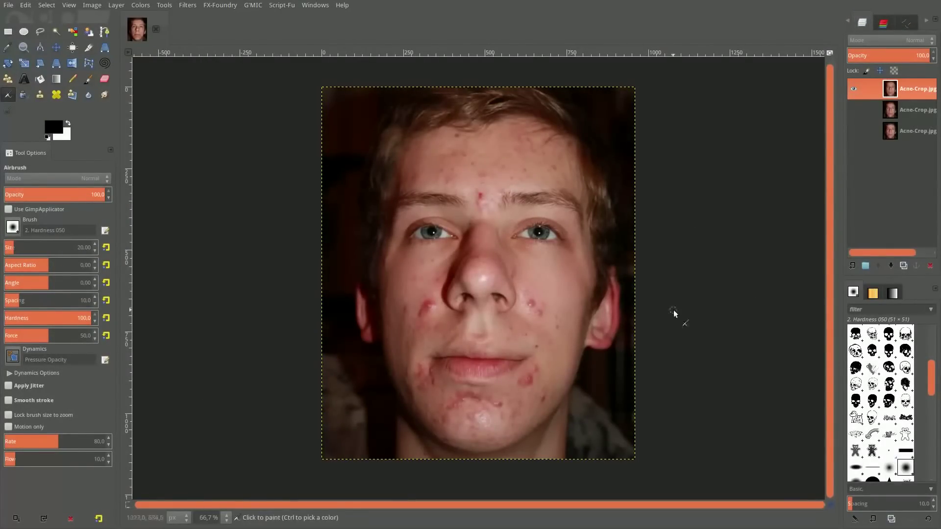
{"action": "key", "text": "2"}
{"action": "scroll", "coordinate": [525, 311], "scroll_direction": "up", "scroll_amount": 1}
{"action": "scroll", "coordinate": [515, 247], "scroll_direction": "down", "scroll_amount": 4}
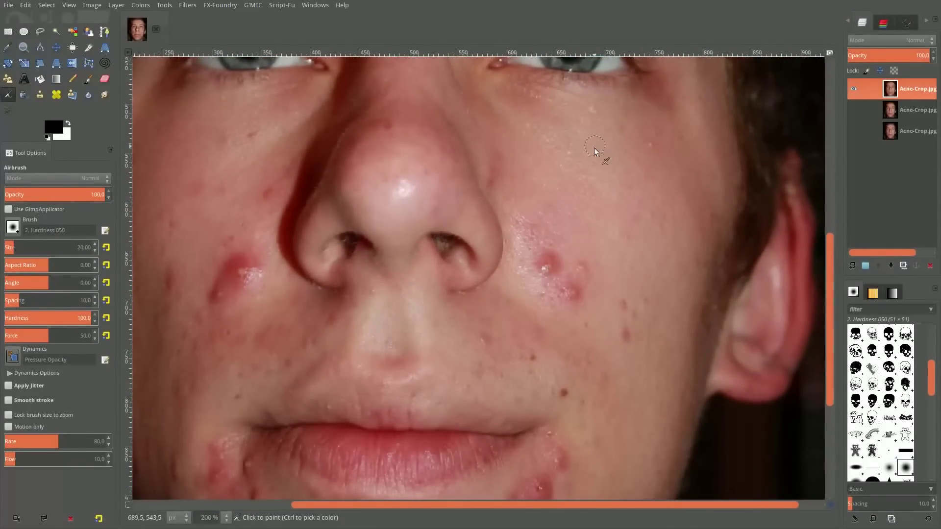
{"action": "key", "text": "3"}
{"action": "scroll", "coordinate": [545, 211], "scroll_direction": "down", "scroll_amount": 3}
{"action": "scroll", "coordinate": [554, 236], "scroll_direction": "up", "scroll_amount": 3}
Step: Freehand-copy a clear skin patch into a new layer and move it over the cheek acne
{"action": "key", "text": "2"}
{"action": "key", "text": "f"}
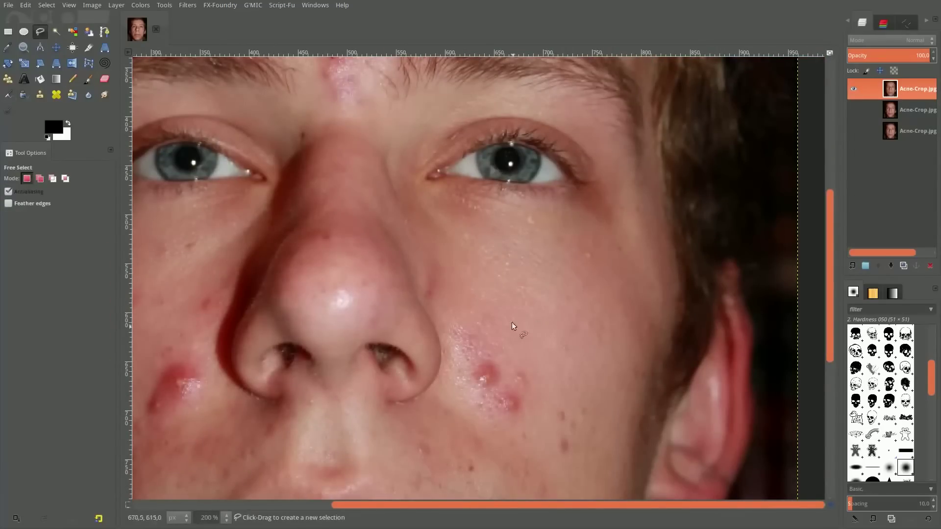
{"action": "key", "text": "ctrl+v"}
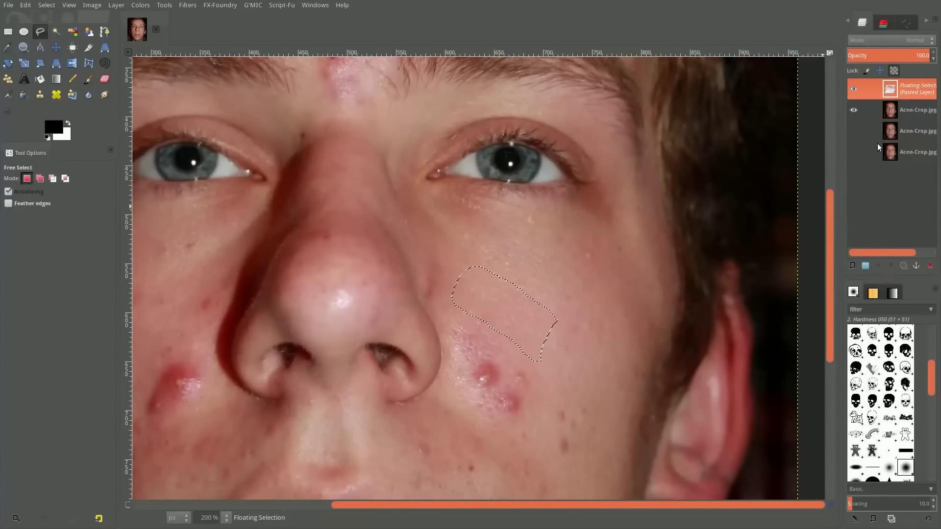
{"action": "key", "text": "ctrl+shift+n"}
{"action": "key", "text": "m"}
{"action": "left_click_drag", "start_coordinate": [504, 315], "coordinate": [485, 373]}
Step: Fit the patch layer to image size at half opacity, soften its edges, and pick Blend [seamless]
{"action": "right_click", "coordinate": [912, 88]}
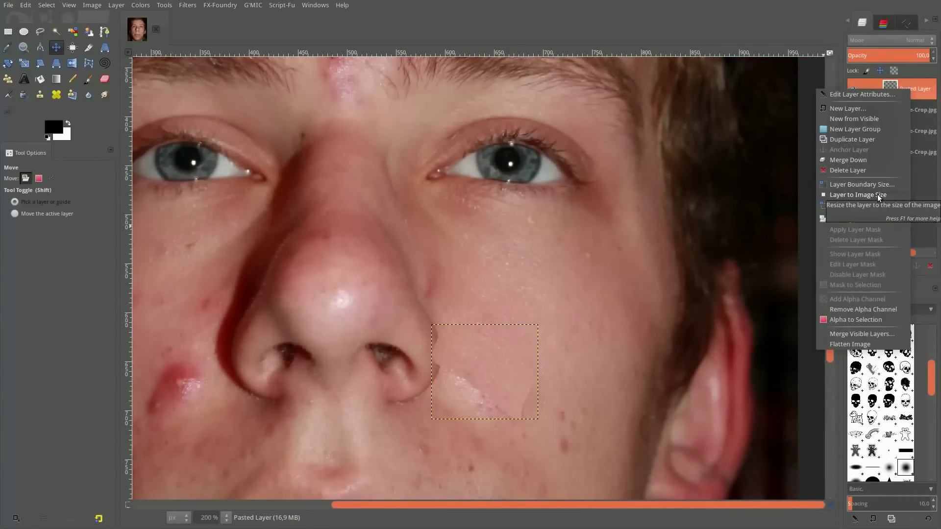
{"action": "left_click", "coordinate": [858, 191]}
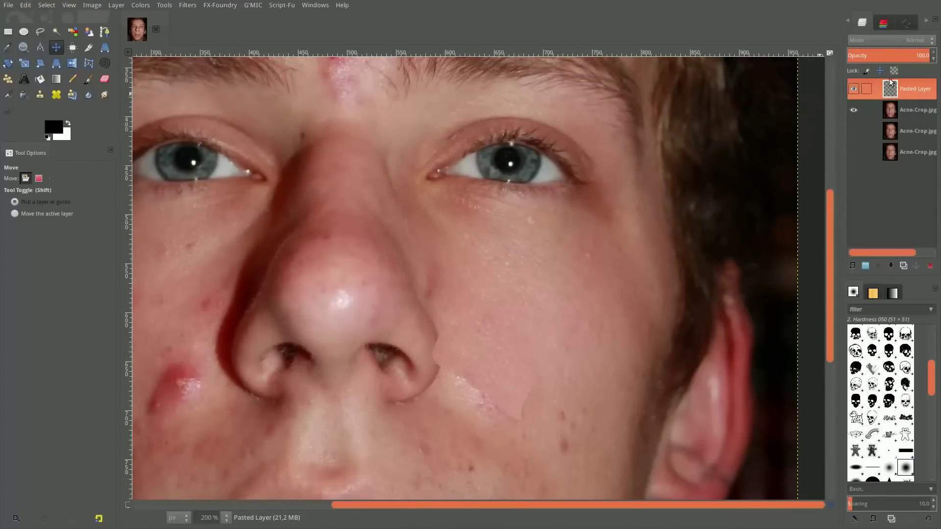
{"action": "left_click", "coordinate": [893, 55]}
{"action": "key", "text": "3"}
{"action": "key", "text": "shift+e"}
{"action": "left_click", "coordinate": [12, 227]}
{"action": "left_click", "coordinate": [10, 316]}
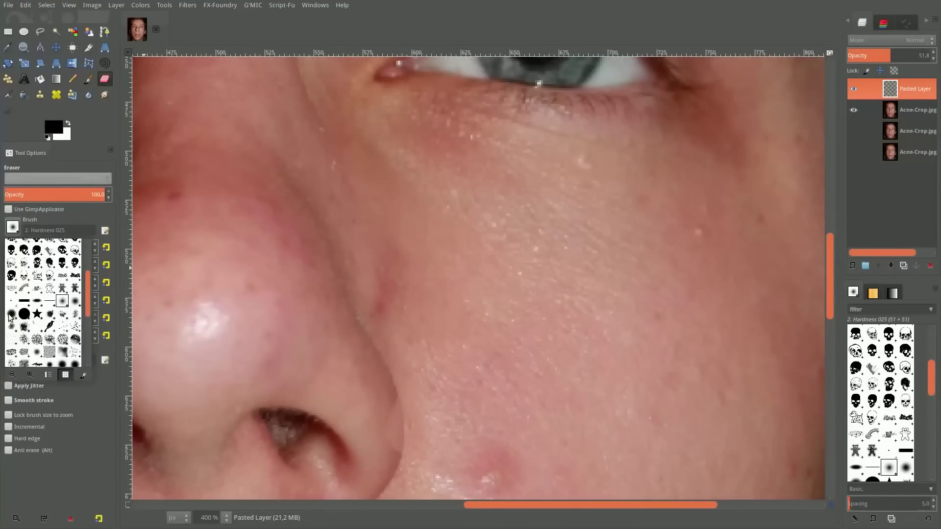
{"action": "scroll", "coordinate": [268, 324], "scroll_direction": "down", "scroll_amount": 3}
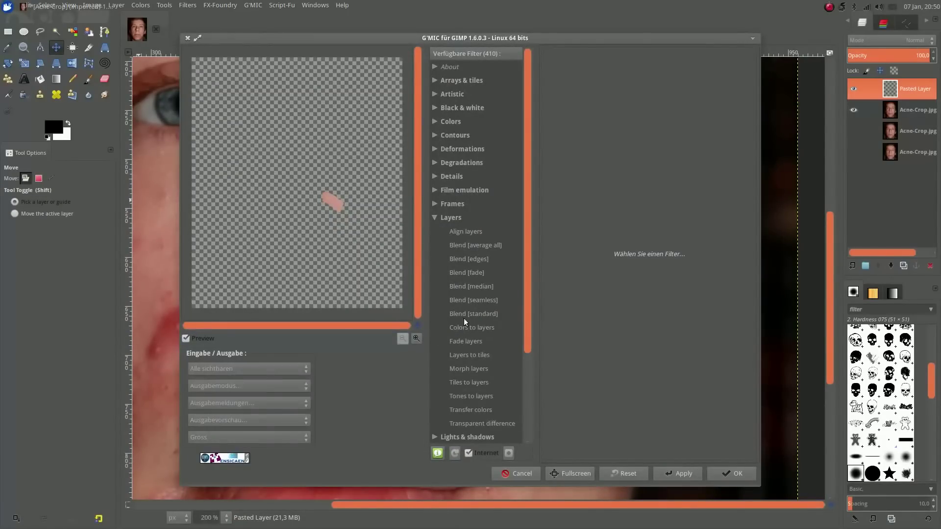
{"action": "left_click", "coordinate": [471, 300]}
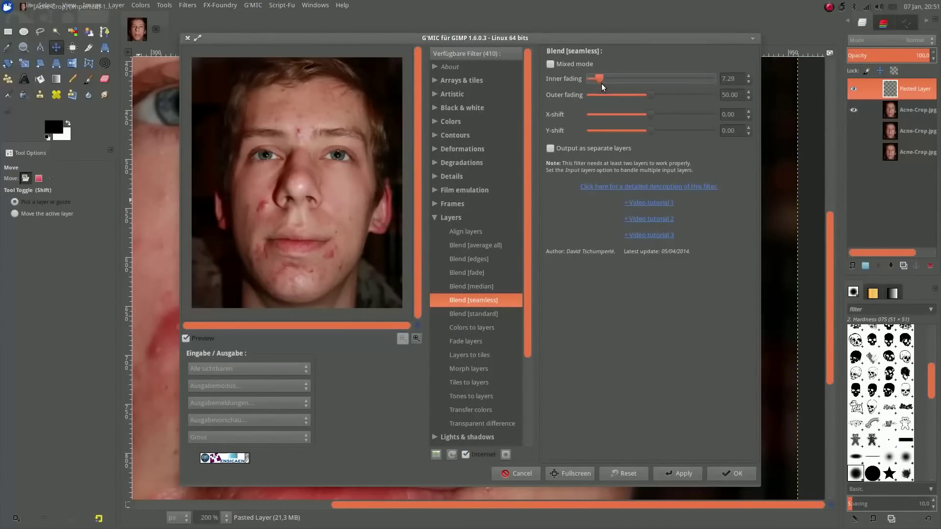
Step: Finish the seamless blend with lower Inner fading, anchor the patch, and compare with the original
{"action": "left_click_drag", "start_coordinate": [605, 80], "coordinate": [596, 80]}
{"action": "key", "text": "Return"}
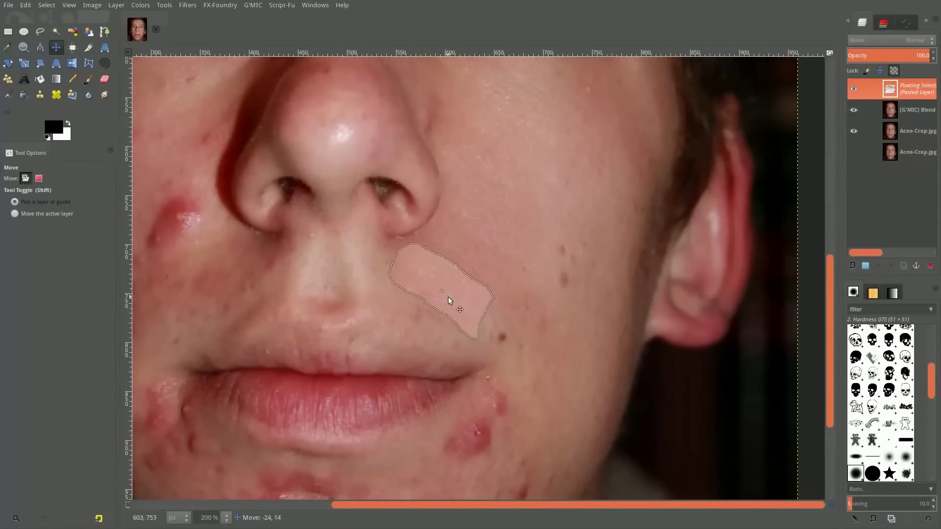
{"action": "right_click", "coordinate": [912, 89]}
{"action": "left_click", "coordinate": [843, 142]}
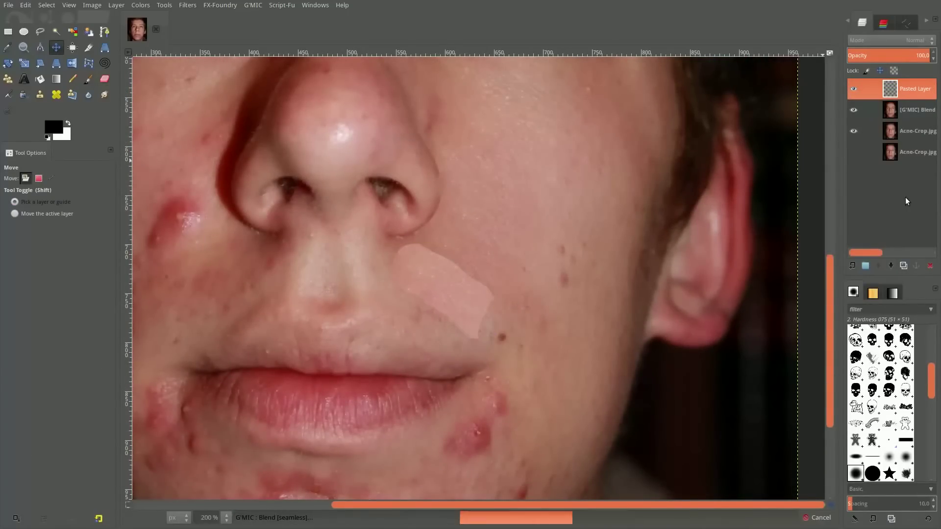
{"action": "left_click", "coordinate": [853, 90]}
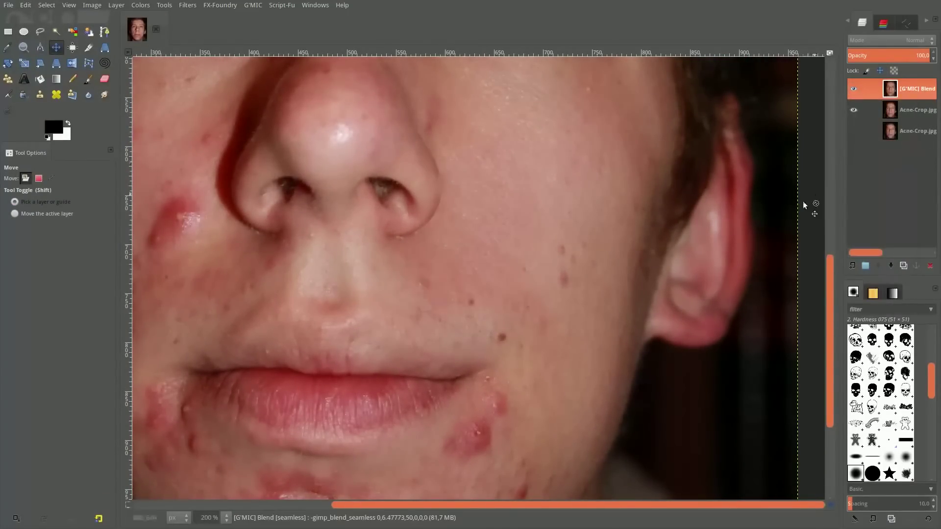
Step: Paste a clean skin patch below the nose and merge it down into the image
{"action": "key", "text": "ctrl+v"}
{"action": "key", "text": "shift+ctrl+n"}
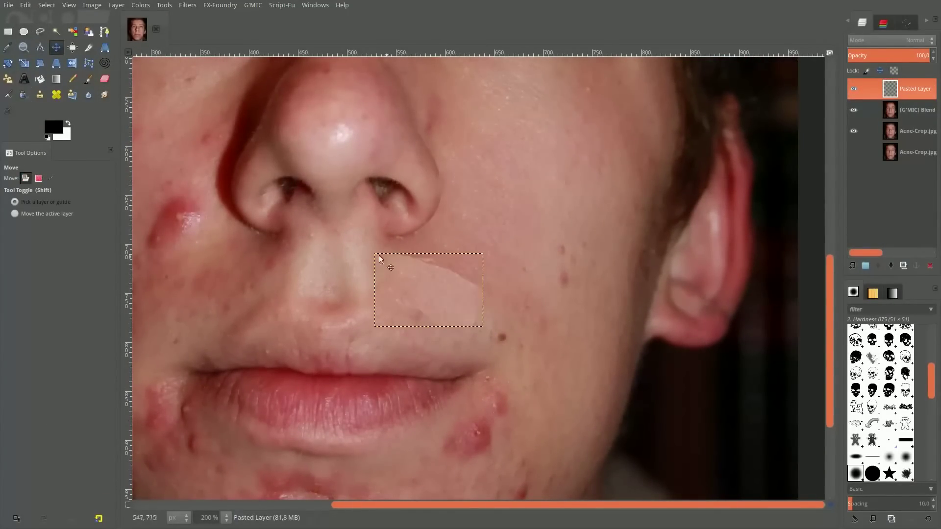
{"action": "left_click_drag", "start_coordinate": [608, 126], "coordinate": [381, 261]}
{"action": "key", "text": "shift+e"}
{"action": "right_click", "coordinate": [915, 89]}
{"action": "left_click", "coordinate": [878, 174]}
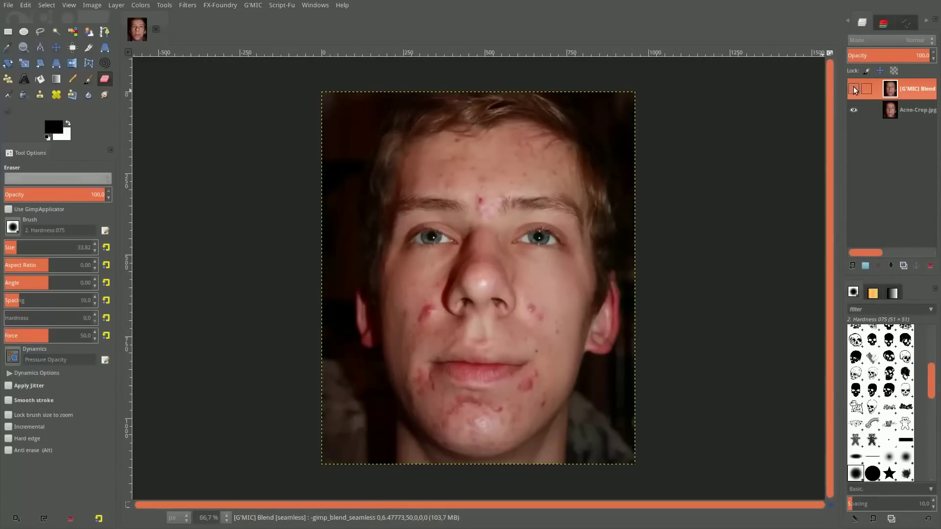
{"action": "left_click", "coordinate": [854, 89]}
Step: Copy clean right-cheek skin, paste it over acne spots and repeat the seamless blend
{"action": "key", "text": "m"}
{"action": "key", "text": "ctrl+v"}
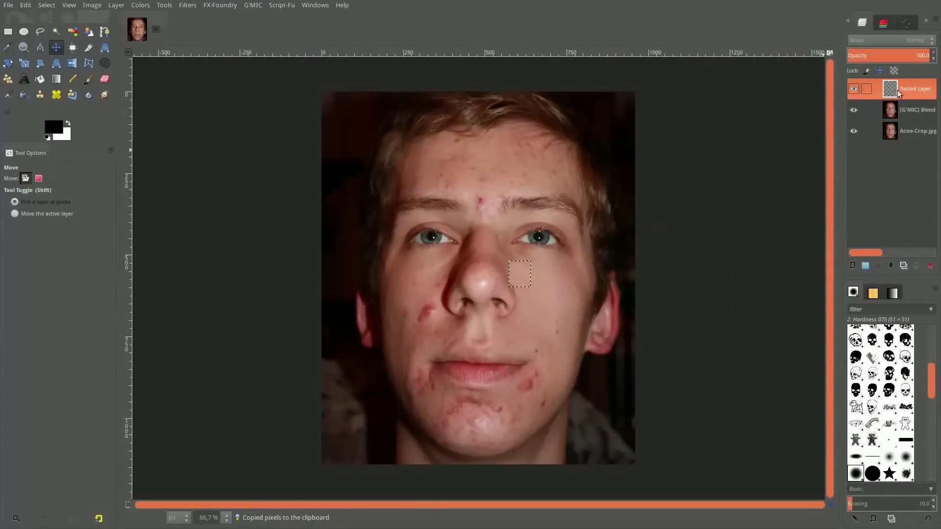
{"action": "key", "text": "ctrl+f"}
{"action": "key", "text": "f"}
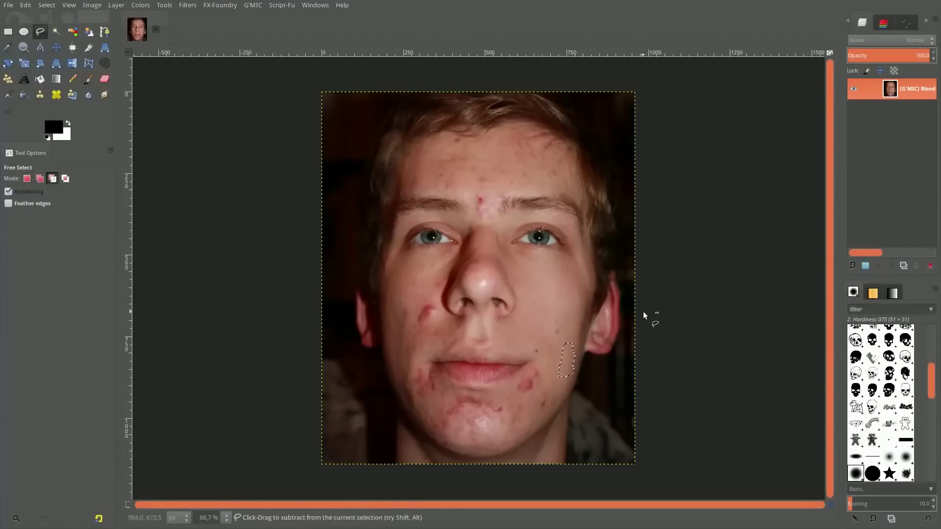
{"action": "key", "text": "ctrl+c"}
{"action": "key", "text": "ctrl+v"}
{"action": "key", "text": "m"}
{"action": "left_click_drag", "start_coordinate": [568, 360], "coordinate": [536, 393]}
{"action": "key", "text": "ctrl+f"}
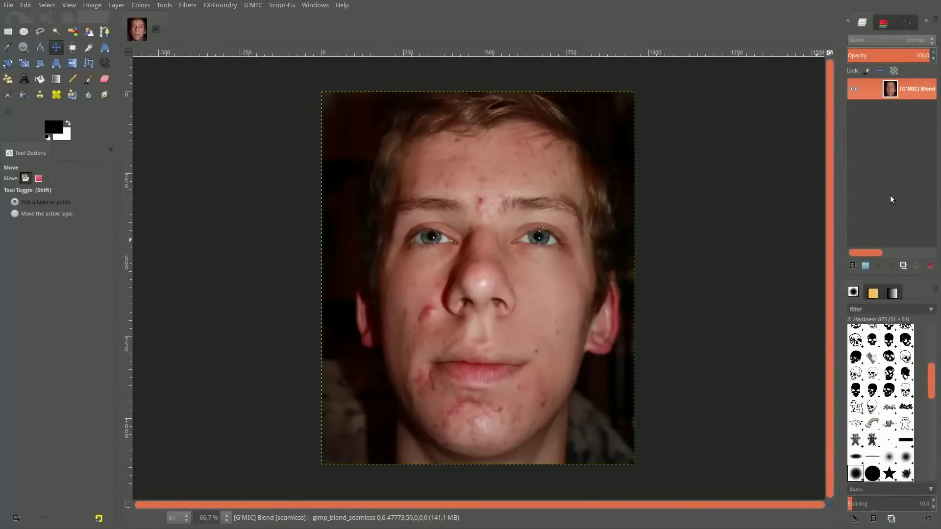
Step: Zoom to 200% on the nose and pick G'MIC's Easy skin retouch filter
{"action": "left_click", "coordinate": [226, 518]}
{"action": "left_click", "coordinate": [208, 461]}
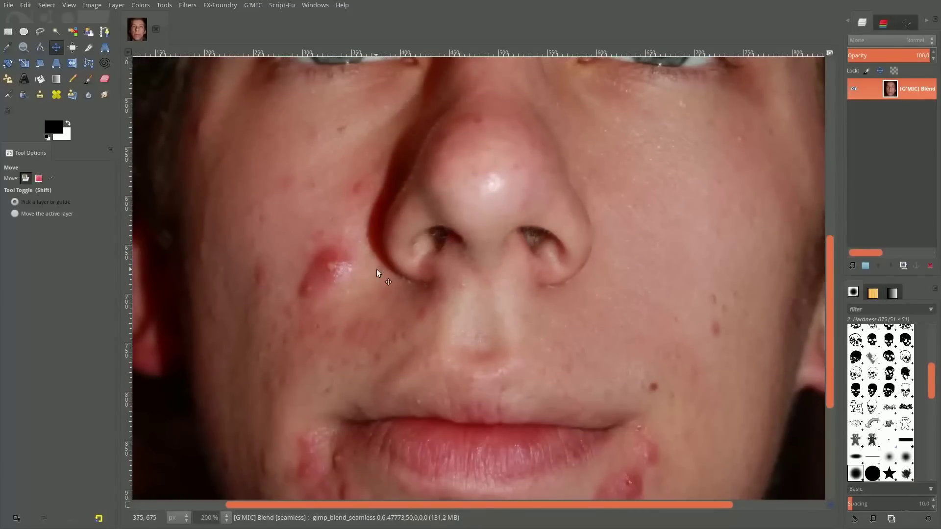
{"action": "key", "text": "shift+ctrl+f"}
{"action": "left_click", "coordinate": [479, 315]}
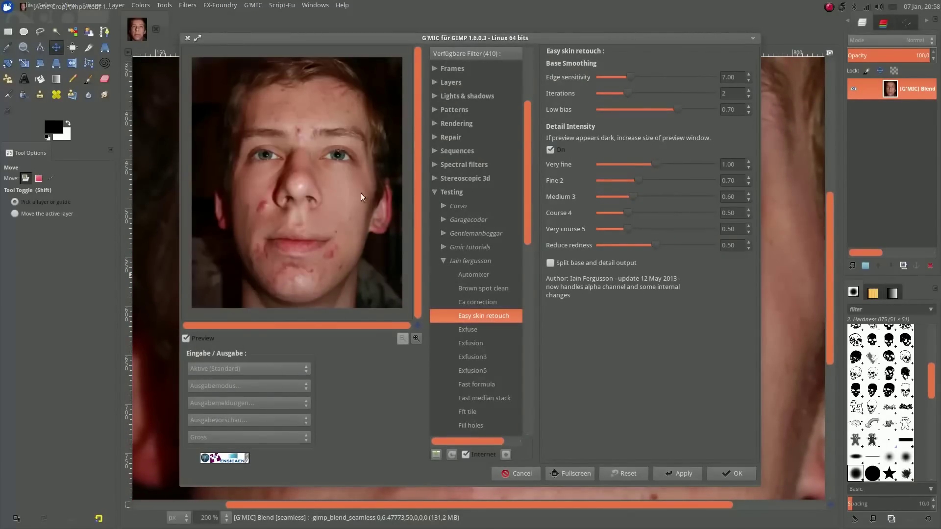
Step: Apply Easy skin retouch to the face, then preview G'MIC's Portrait retouching and Smooth [skin] filters
{"action": "key", "text": "Return"}
{"action": "scroll", "coordinate": [654, 307], "scroll_direction": "down", "scroll_amount": 4}
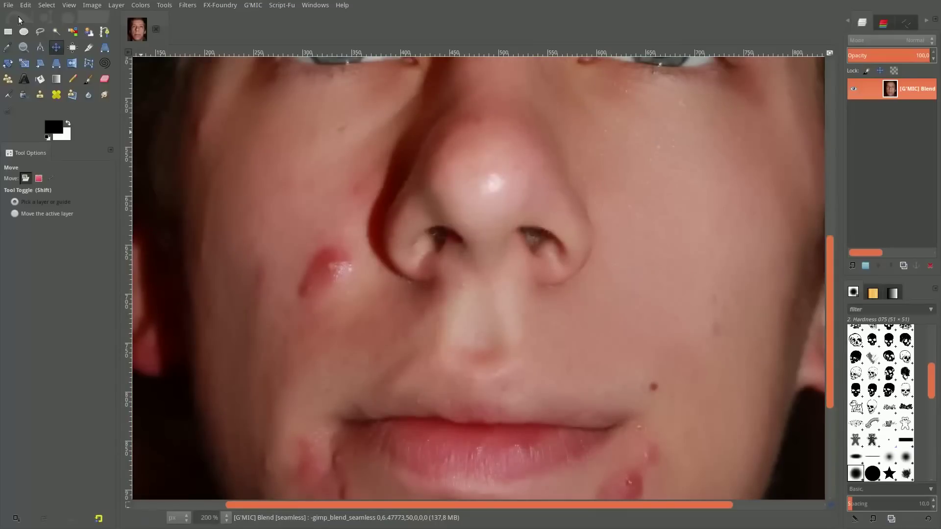
{"action": "key", "text": "shift+ctrl+f"}
{"action": "left_click", "coordinate": [446, 136]}
{"action": "left_click", "coordinate": [473, 286]}
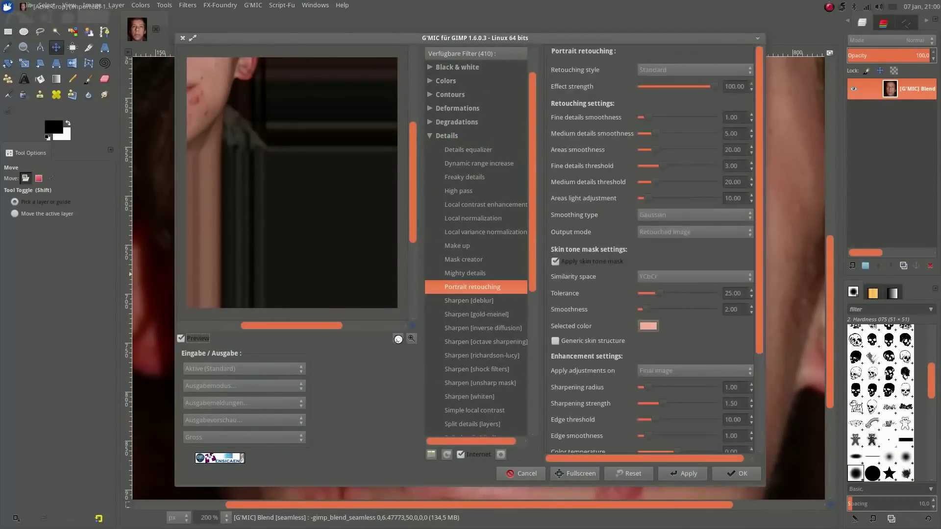
{"action": "scroll", "coordinate": [473, 271], "scroll_direction": "down", "scroll_amount": 5}
{"action": "left_click", "coordinate": [433, 306]}
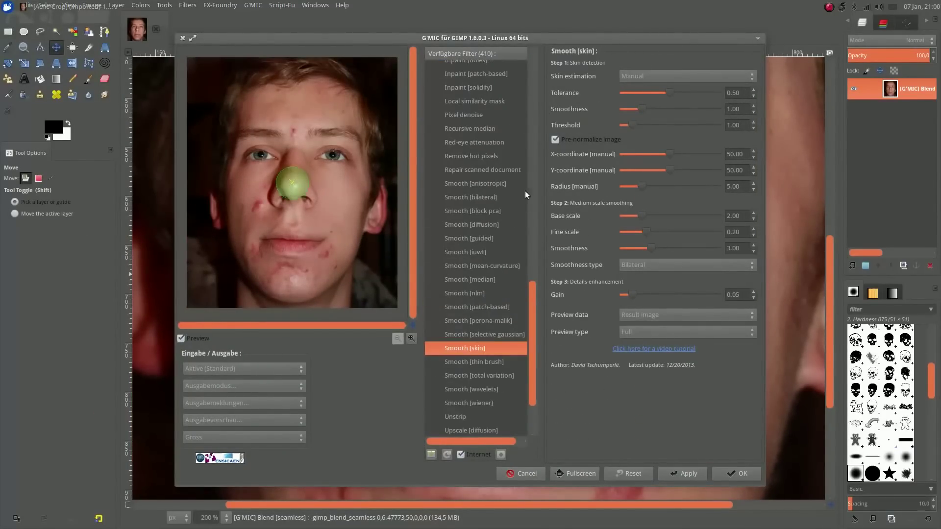
{"action": "scroll", "coordinate": [438, 183], "scroll_direction": "down", "scroll_amount": 3}
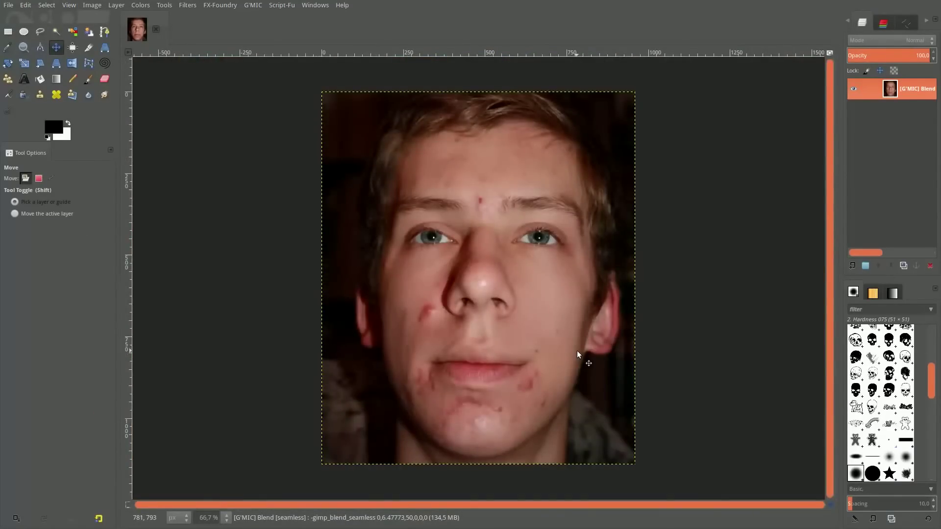
{"action": "scroll", "coordinate": [476, 387], "scroll_direction": "up", "scroll_amount": 3}
{"action": "scroll", "coordinate": [668, 355], "scroll_direction": "down", "scroll_amount": 2}
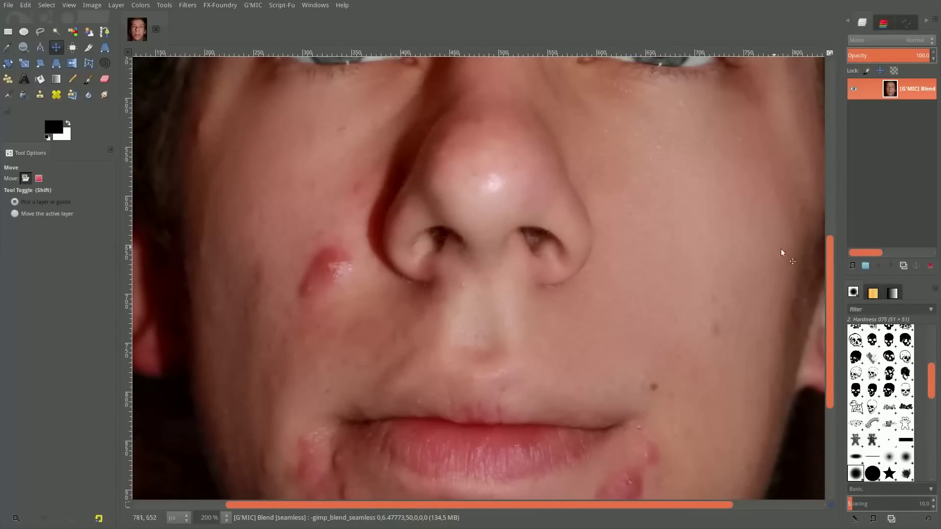
{"action": "scroll", "coordinate": [707, 336], "scroll_direction": "down", "scroll_amount": 1}
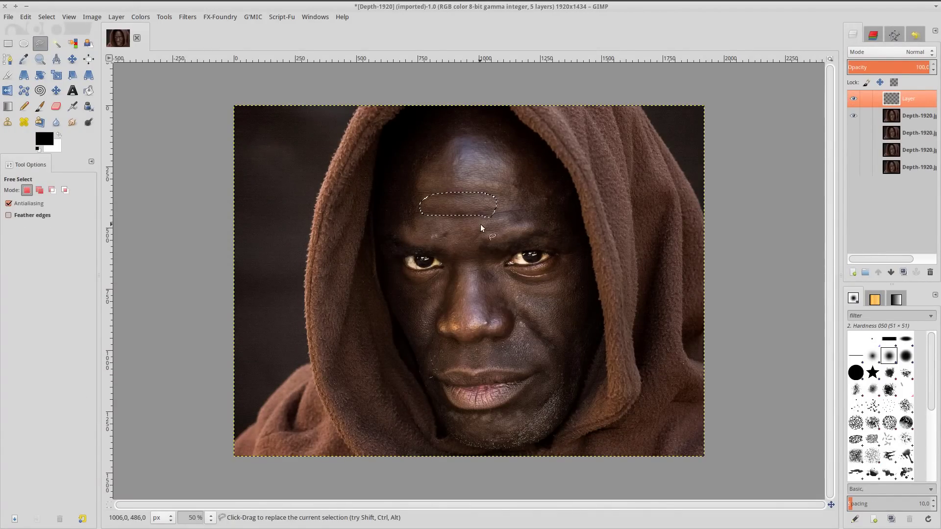
Step: Outline angular paint patches over the eyebrows, right cheek, chin and upper forehead
{"action": "left_click_drag", "start_coordinate": [390, 229], "coordinate": [391, 230]}
{"action": "left_click_drag", "start_coordinate": [483, 231], "coordinate": [538, 234]}
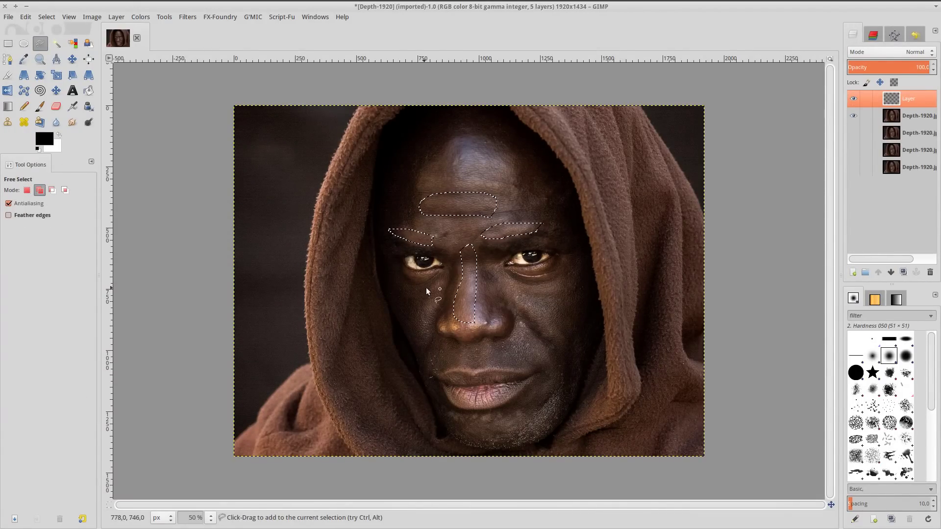
{"action": "left_click_drag", "start_coordinate": [503, 340], "coordinate": [505, 343]}
{"action": "left_click", "coordinate": [475, 344]}
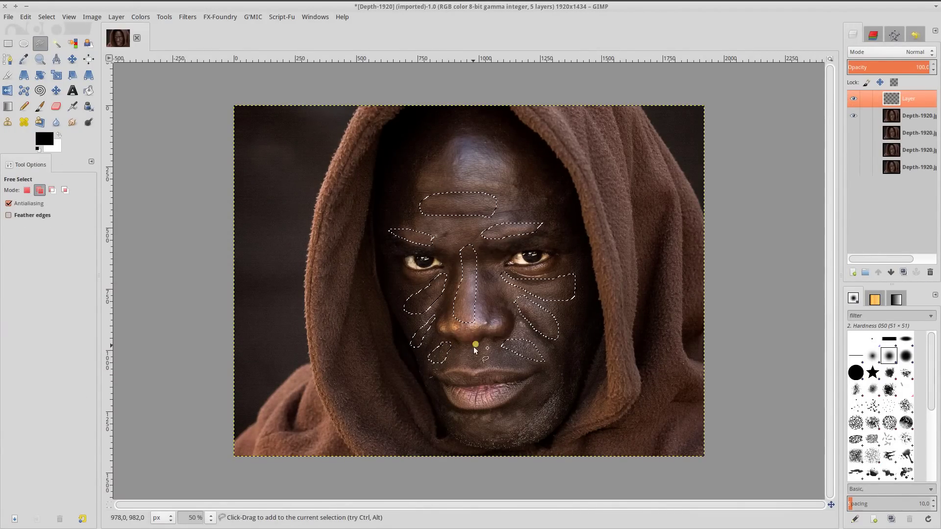
{"action": "left_click_drag", "start_coordinate": [504, 420], "coordinate": [501, 417]}
{"action": "left_click", "coordinate": [58, 134]}
{"action": "key", "text": "ctrl+comma"}
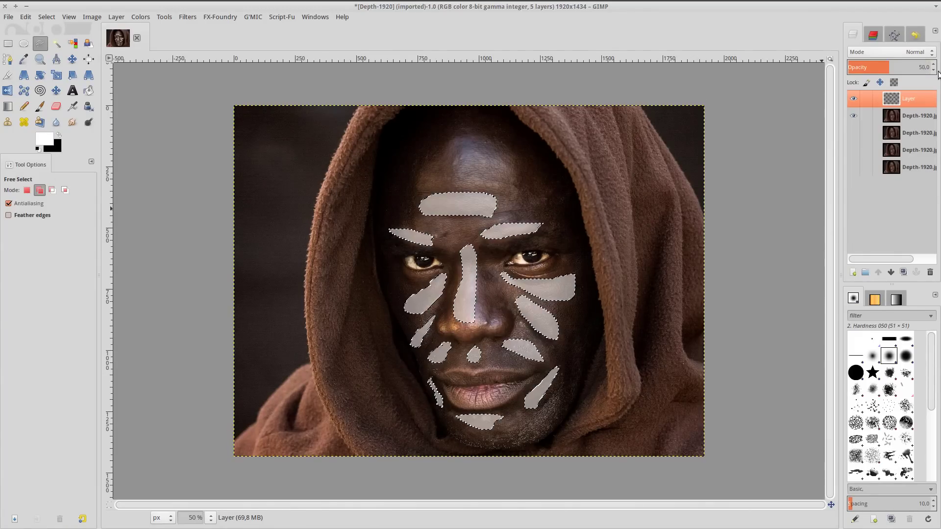
{"action": "left_click_drag", "start_coordinate": [453, 151], "coordinate": [527, 184]}
{"action": "left_click", "coordinate": [553, 183]}
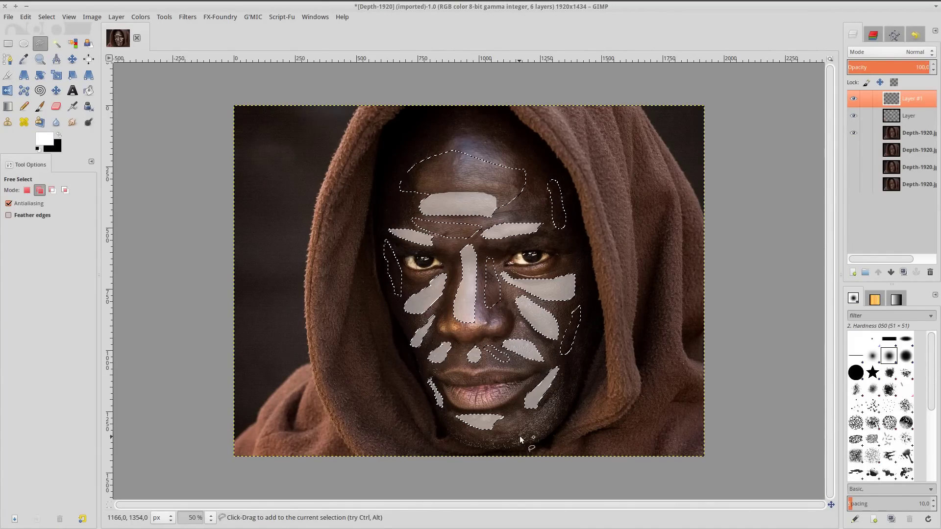
Step: On new layers, fill the cheek patches and a whole-face outline with white
{"action": "key", "text": "shift+ctrl+n"}
{"action": "left_click", "coordinate": [523, 328]}
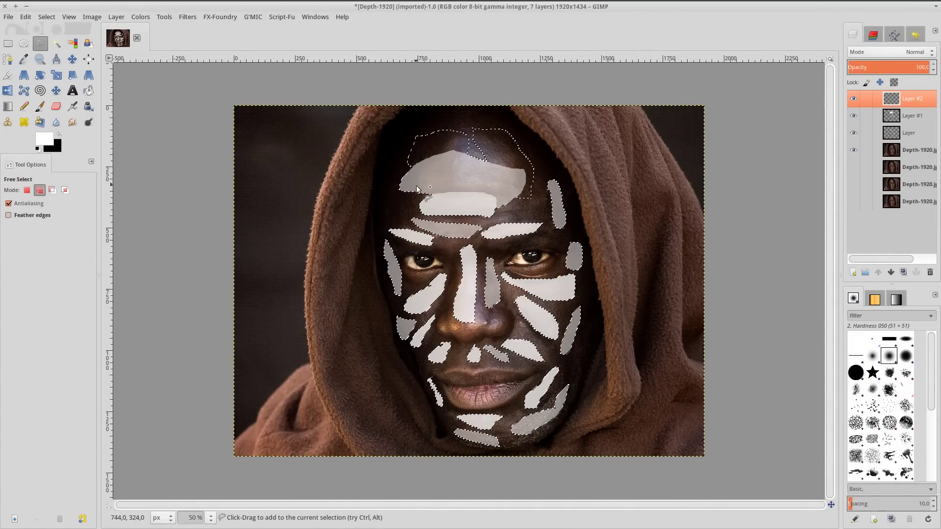
{"action": "left_click", "coordinate": [398, 290]}
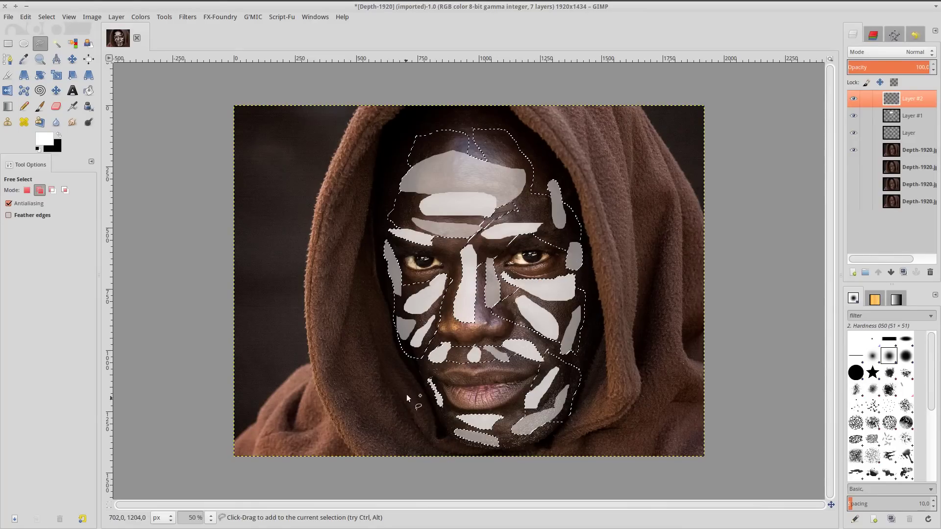
{"action": "key", "text": "ctrl+comma"}
{"action": "key", "text": "shift+ctrl+n"}
{"action": "key", "text": "Return"}
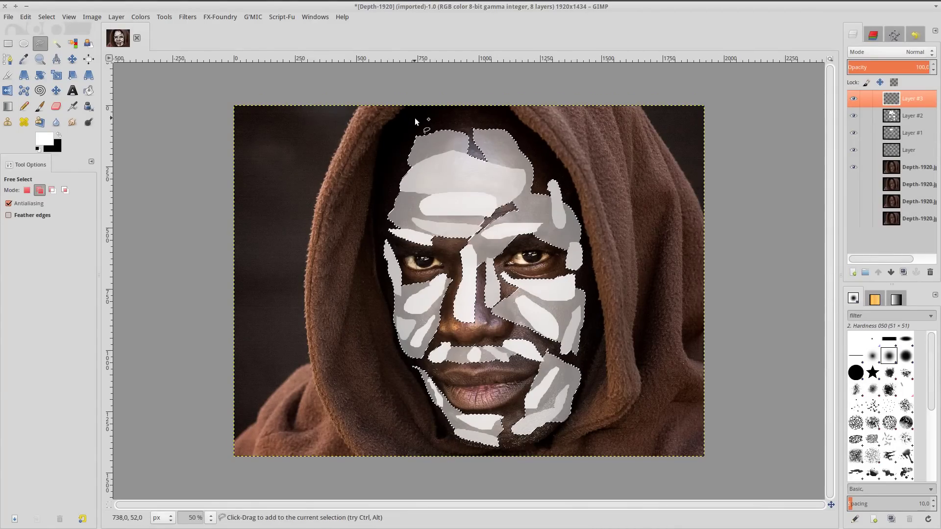
{"action": "key", "text": "Return"}
{"action": "key", "text": "ctrl+comma"}
Step: Add a black-filled layer beneath the paint, set paint opacity to 50, and merge the paint layers
{"action": "key", "text": "x"}
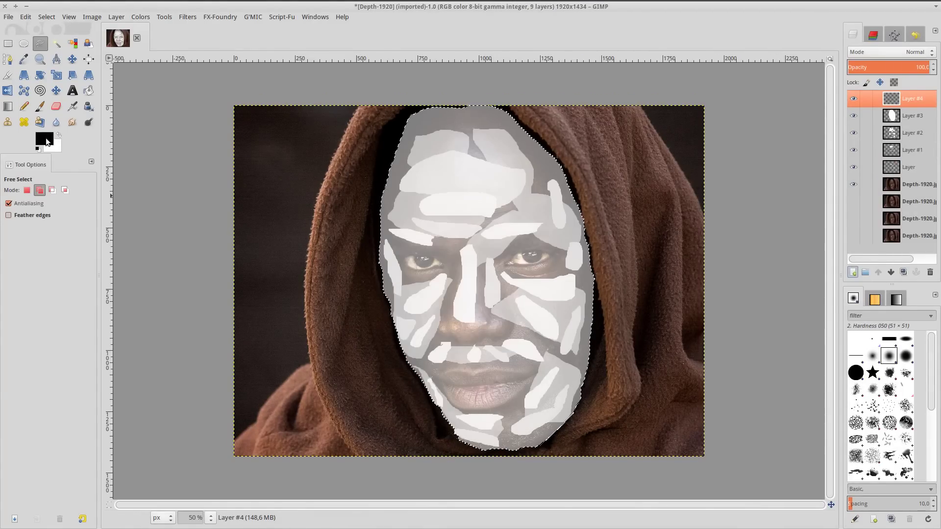
{"action": "key", "text": "shift+ctrl+n"}
{"action": "key", "text": "Return"}
{"action": "key", "text": "ctrl+comma"}
{"action": "key", "text": "ctrl+i"}
{"action": "key", "text": "ctrl+comma"}
{"action": "left_click_drag", "start_coordinate": [892, 99], "coordinate": [892, 174]}
{"action": "left_click", "coordinate": [909, 150]}
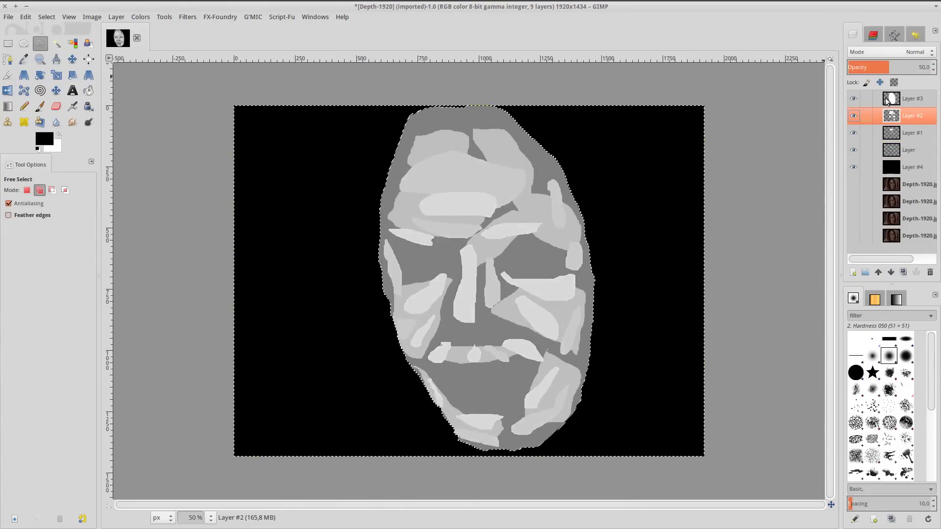
{"action": "left_click_drag", "start_coordinate": [927, 68], "coordinate": [859, 67]}
{"action": "right_click", "coordinate": [873, 168]}
{"action": "left_click", "coordinate": [840, 477]}
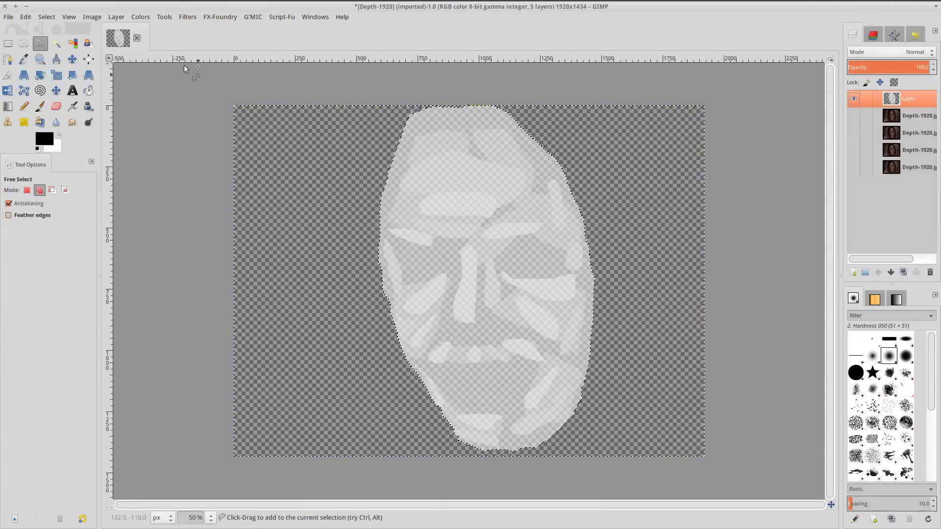
Step: Copy the face map into a new image and paste it into the hooded man photo as a layer
{"action": "key", "text": "shift+ctrl+f"}
{"action": "left_click", "coordinate": [184, 143]}
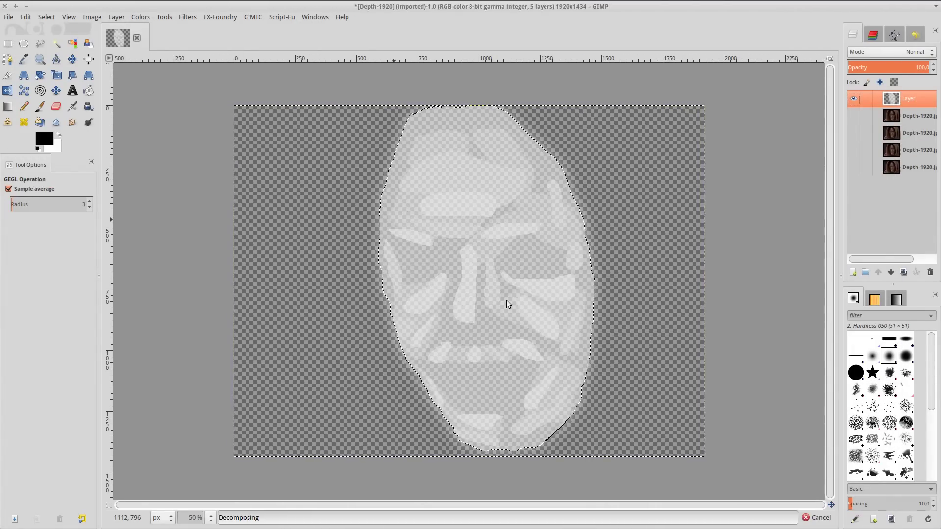
{"action": "right_click", "coordinate": [442, 214]}
{"action": "left_click", "coordinate": [542, 295]}
{"action": "left_click", "coordinate": [118, 38]}
{"action": "right_click", "coordinate": [380, 211]}
{"action": "left_click", "coordinate": [490, 315]}
{"action": "key", "text": "q"}
Step: Blur the pasted face map and blend it in Soft light mode
{"action": "key", "text": "shift+ctrl+n"}
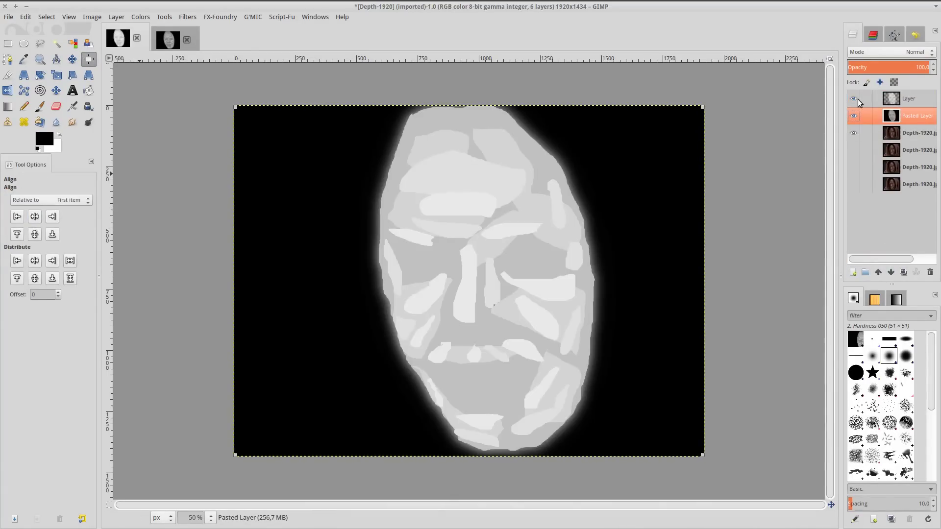
{"action": "key", "text": "shift+ctrl+f"}
{"action": "left_click", "coordinate": [172, 146]}
{"action": "left_click", "coordinate": [892, 52]}
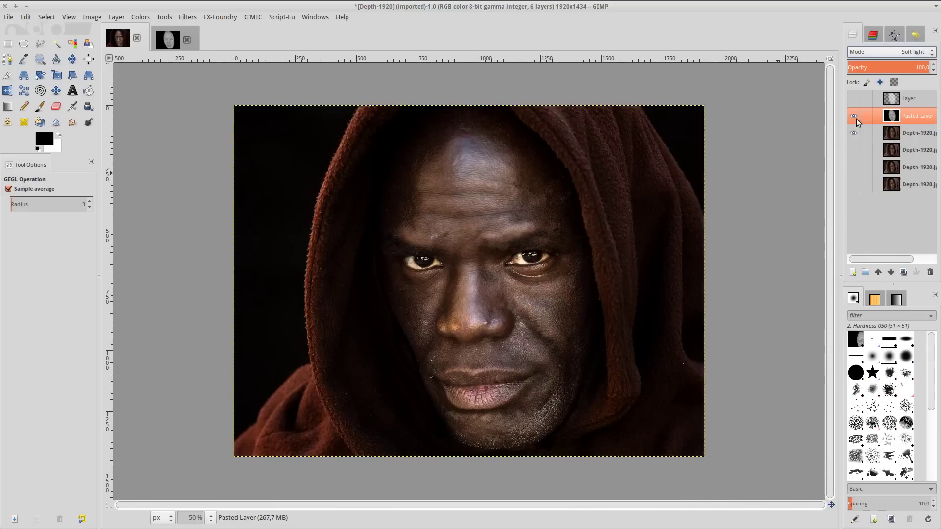
{"action": "left_click", "coordinate": [911, 98]}
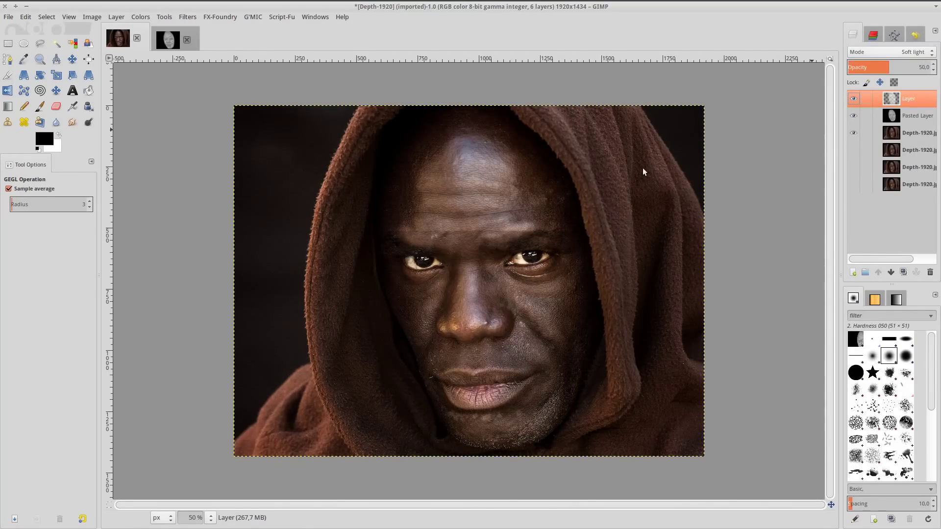
{"action": "key", "text": "ctrl+m"}
Step: Merge visible layers and erase the face from a Quick Mask, turning it into a selection
{"action": "left_click", "coordinate": [514, 317]}
{"action": "key", "text": "shift+e"}
{"action": "mouse_move", "coordinate": [430, 122]}
{"action": "left_mouse_down"}
{"action": "mouse_move", "coordinate": [384, 254]}
{"action": "mouse_move", "coordinate": [454, 407]}
{"action": "left_mouse_up"}
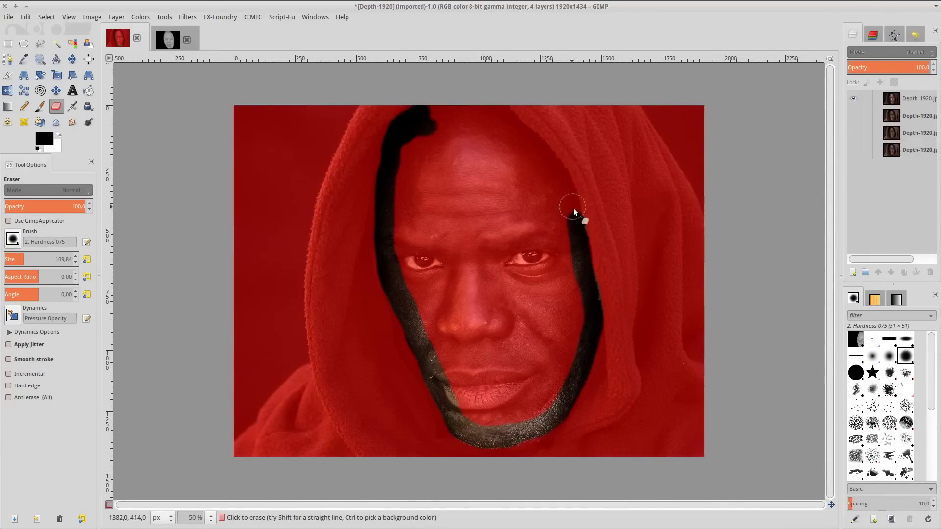
{"action": "left_click_drag", "start_coordinate": [592, 278], "coordinate": [415, 144]}
{"action": "left_click", "coordinate": [13, 239]}
{"action": "left_click", "coordinate": [14, 289]}
{"action": "left_click_drag", "start_coordinate": [417, 197], "coordinate": [441, 392]}
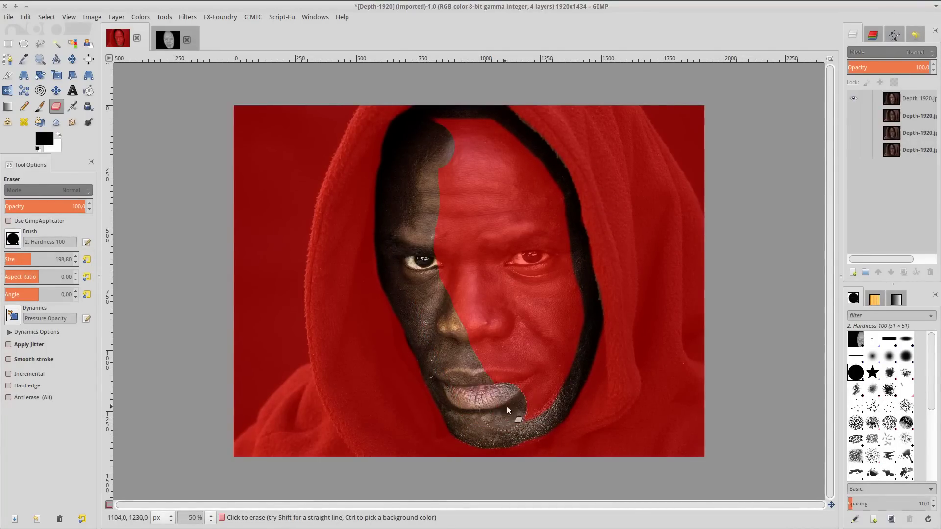
{"action": "left_click_drag", "start_coordinate": [539, 196], "coordinate": [540, 392]}
{"action": "left_click_drag", "start_coordinate": [490, 147], "coordinate": [490, 319]}
{"action": "key", "text": "m"}
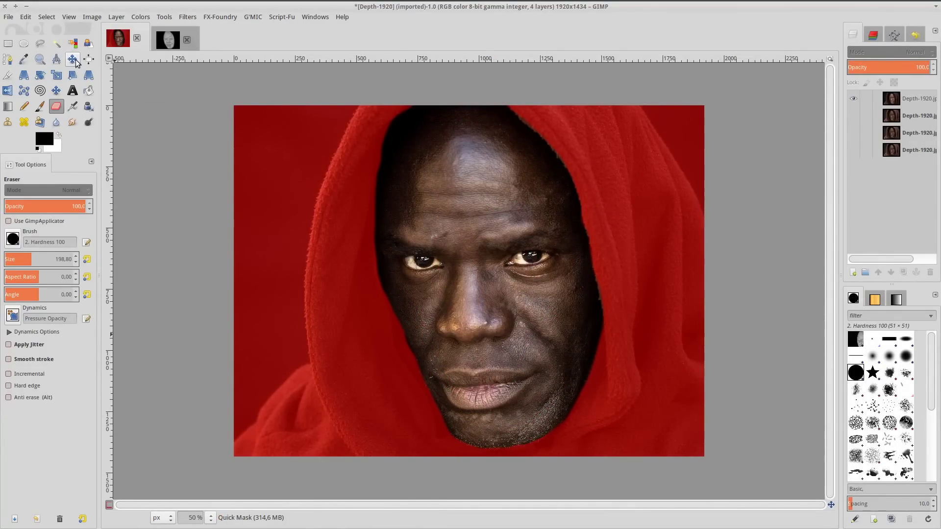
Step: Apply G'MIC Lens blur with increased Bokeh to the hood and backdrop
{"action": "key", "text": "ctrl+shift+f"}
{"action": "left_click", "coordinate": [505, 375]}
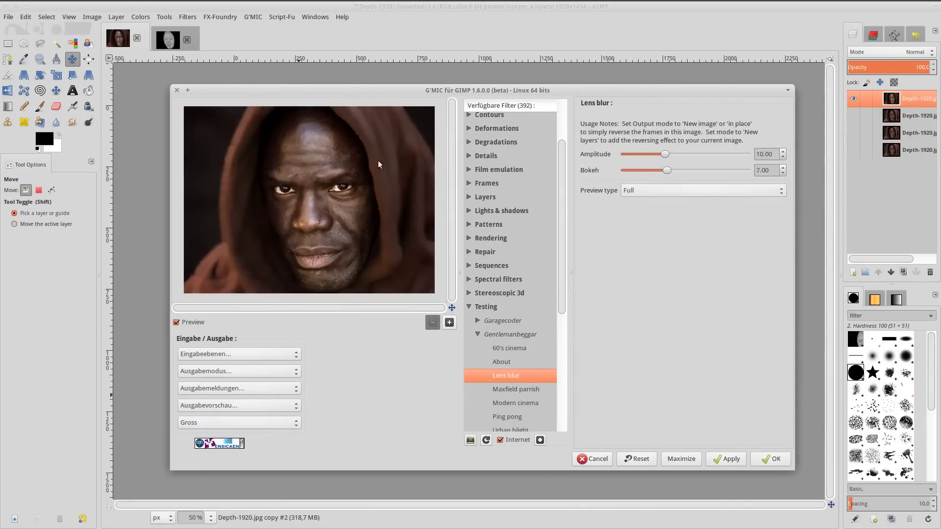
{"action": "left_click_drag", "start_coordinate": [667, 171], "coordinate": [723, 172]}
{"action": "left_click", "coordinate": [771, 459]}
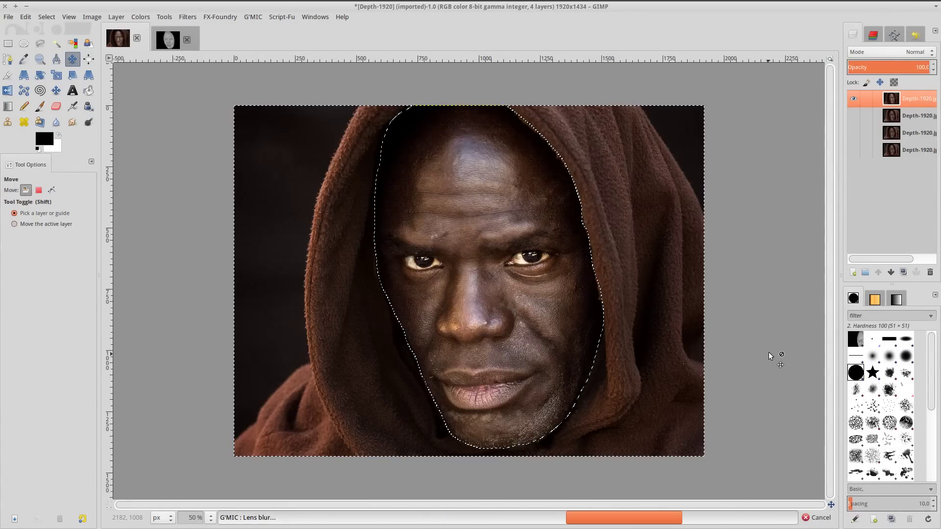
{"action": "key", "text": "ctrl+z"}
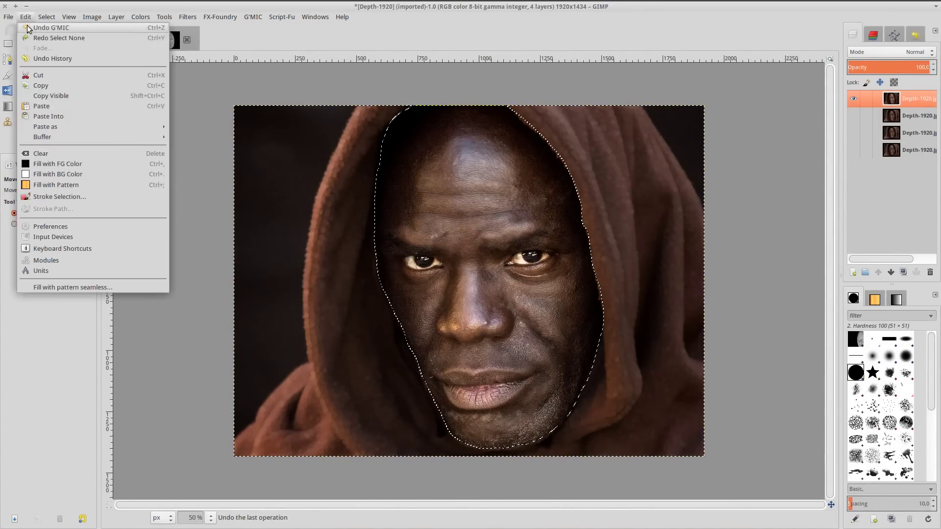
{"action": "key", "text": "ctrl+shift+f"}
{"action": "left_click", "coordinate": [759, 440]}
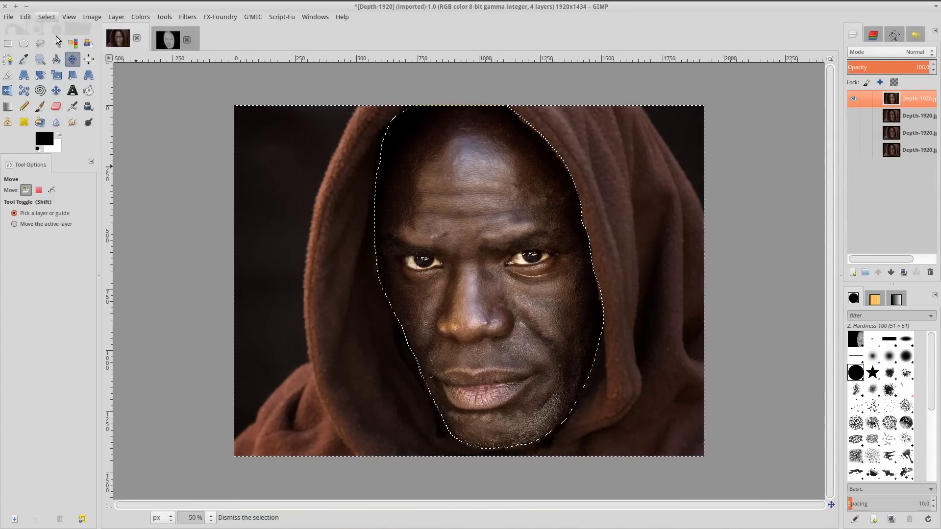
Step: Remove the face selection and toggle the blurred layer to compare with the original
{"action": "left_click", "coordinate": [853, 100]}
{"action": "left_click", "coordinate": [853, 100]}
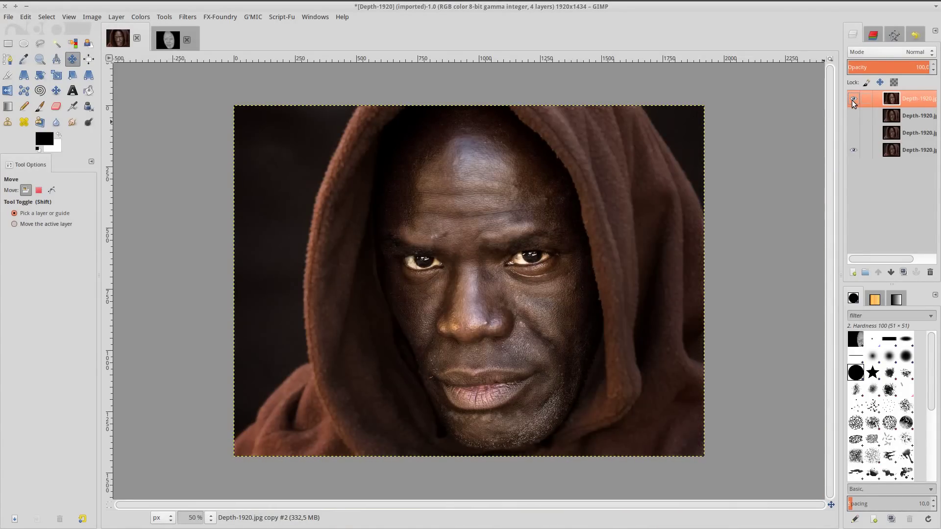
{"action": "left_click", "coordinate": [854, 100]}
{"action": "left_click", "coordinate": [827, 6]}
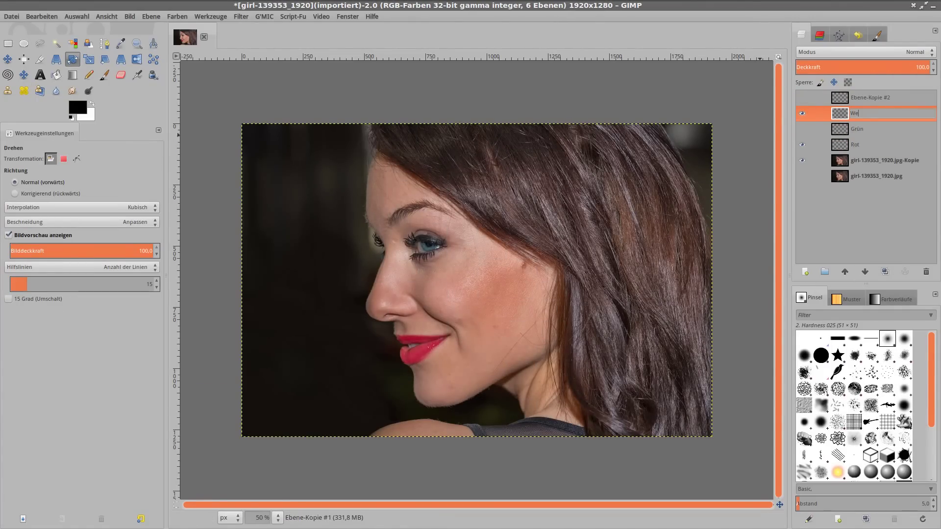
Step: Fill the Rot layer with pure red and show the Neutral grau, Weiß, Grün and Rot layers
{"action": "left_click", "coordinate": [77, 107]}
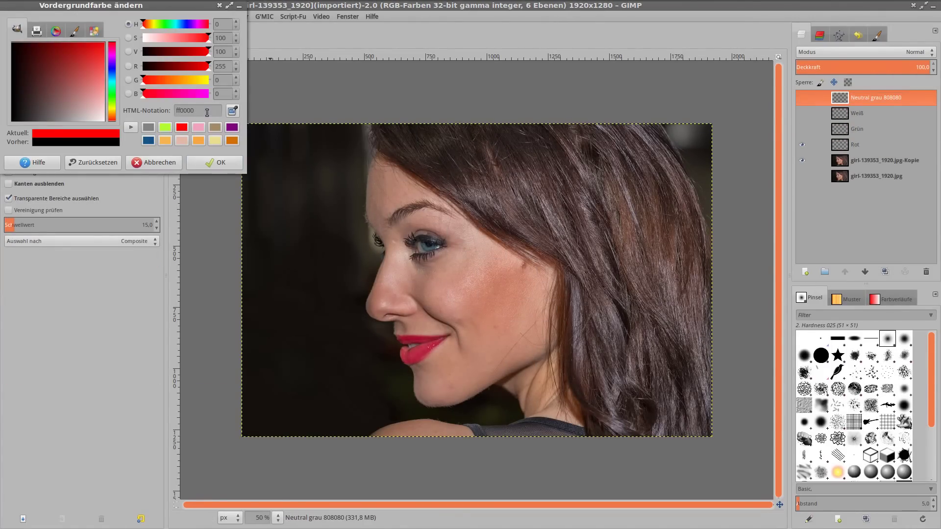
{"action": "left_click", "coordinate": [210, 160]}
{"action": "left_click_drag", "start_coordinate": [78, 106], "coordinate": [83, 103]}
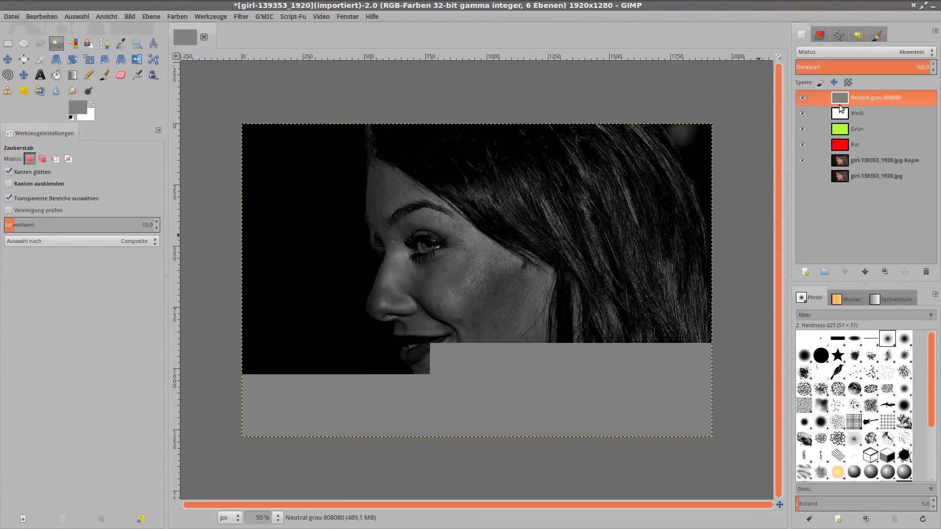
{"action": "left_click_drag", "start_coordinate": [802, 145], "coordinate": [802, 97]}
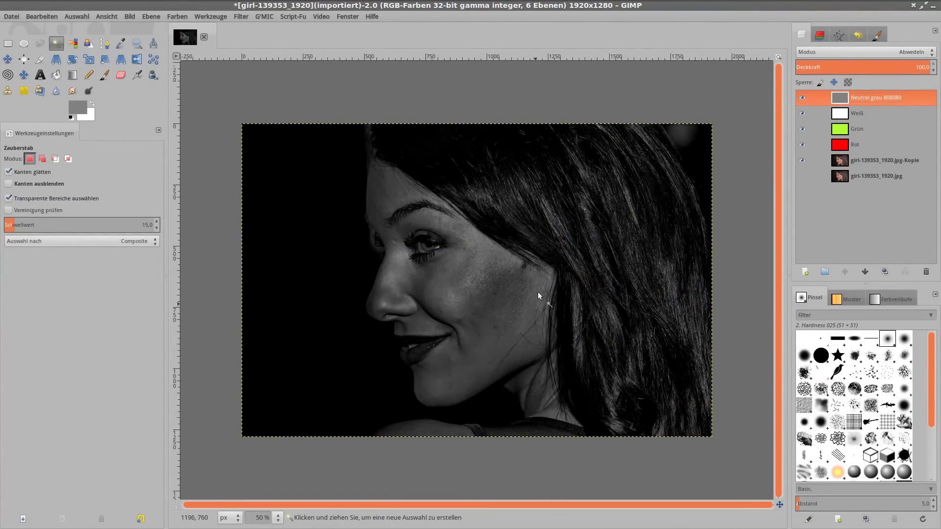
Step: On the girl-139353_1920.jpg-Kopie layer, heal a dark cheek spot from clean skin
{"action": "key", "text": "2"}
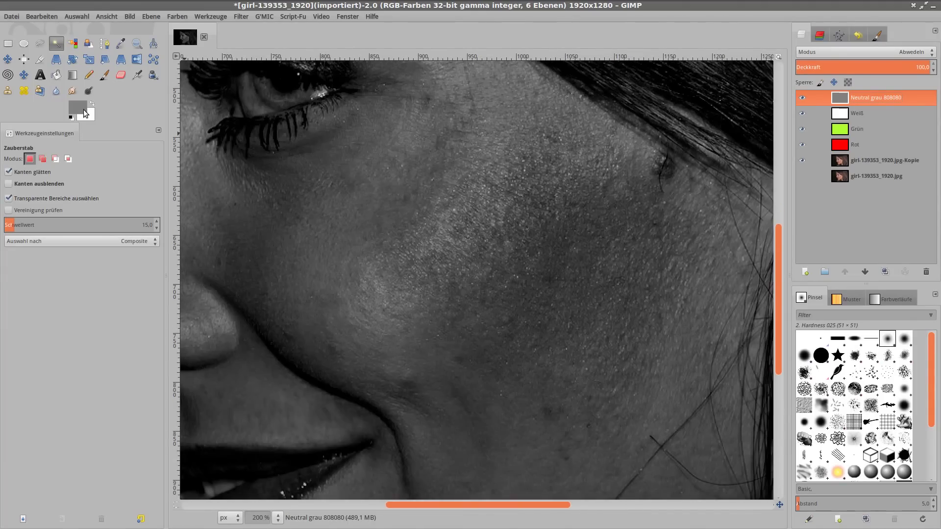
{"action": "left_click", "coordinate": [863, 160]}
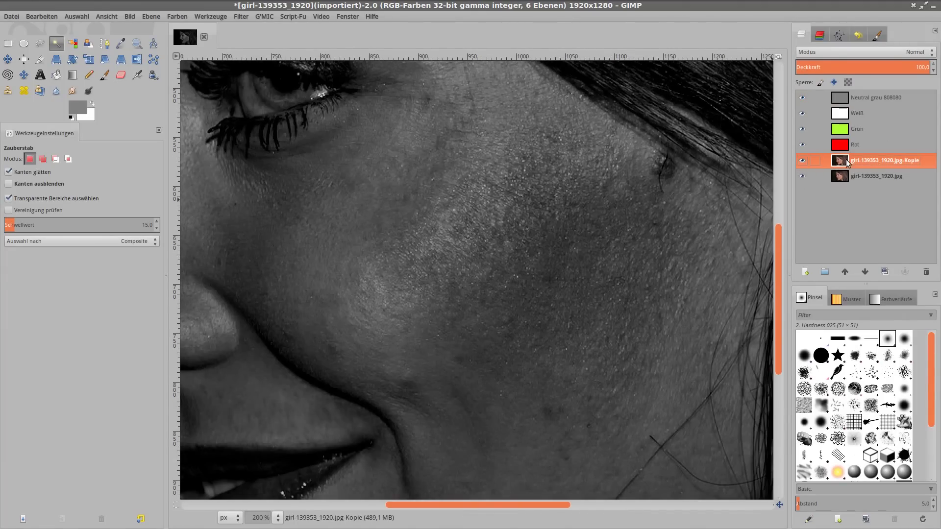
{"action": "left_click", "coordinate": [23, 92]}
{"action": "left_click", "coordinate": [633, 171], "text": "ctrl"}
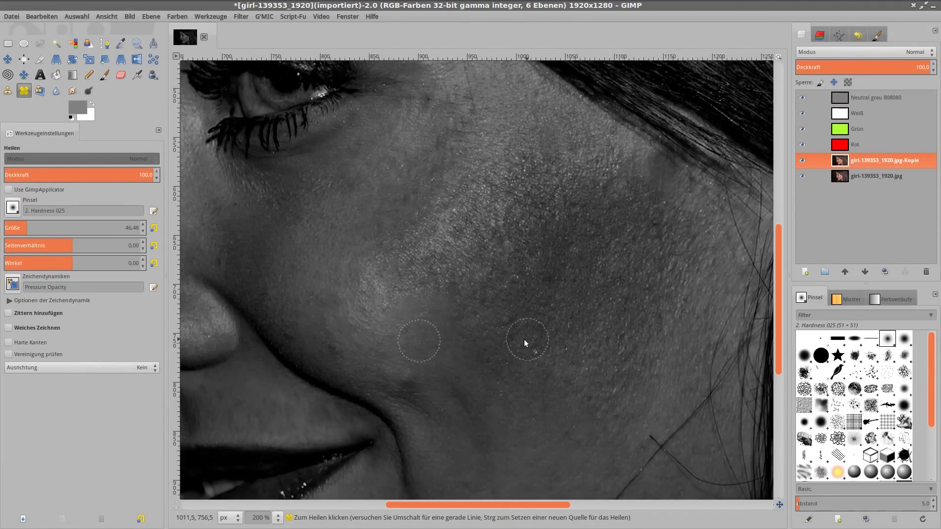
{"action": "left_click", "coordinate": [232, 283]}
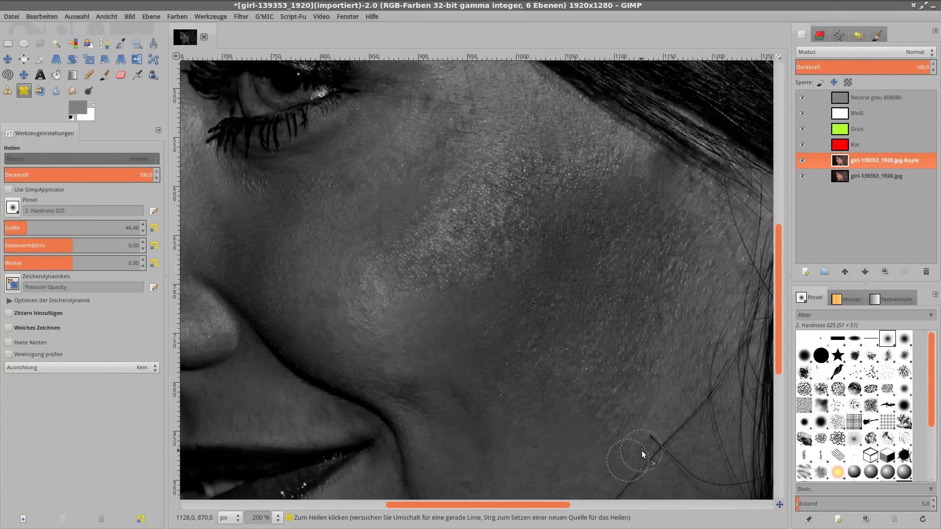
Step: Hide the helper layers and zoom out to check the colour result
{"action": "left_click_drag", "start_coordinate": [802, 98], "coordinate": [802, 145]}
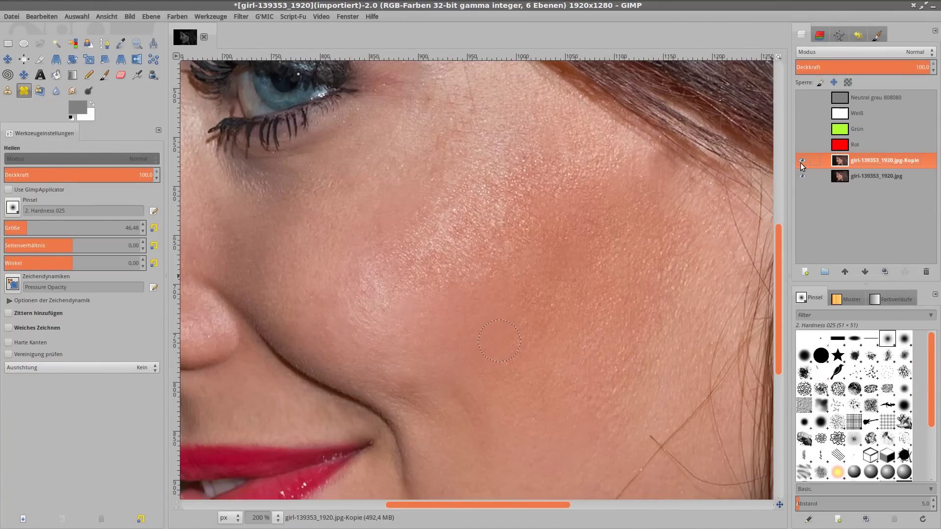
{"action": "left_click", "coordinate": [802, 161], "text": "shift"}
{"action": "key", "text": "shift+2"}
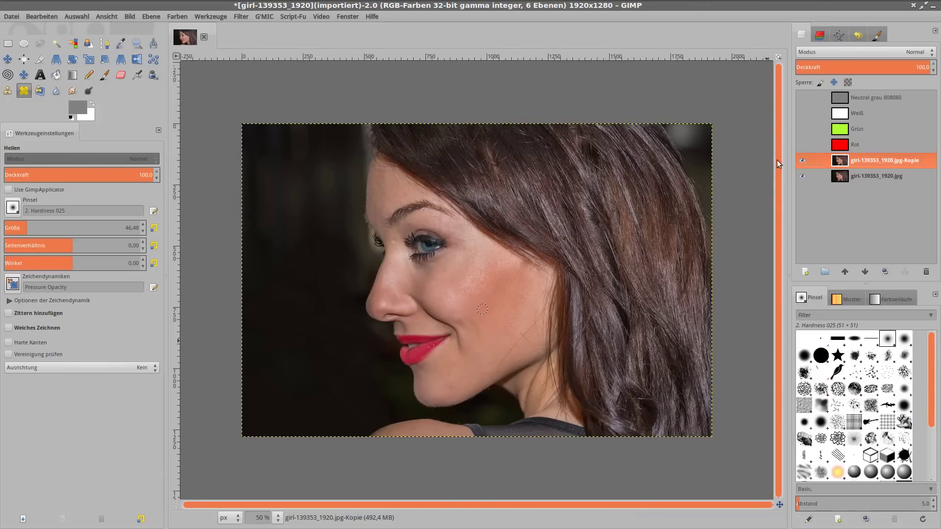
{"action": "key", "text": "m"}
Step: Heal from a new cheek source with a larger brush, toggling helper layers to compare
{"action": "left_click", "coordinate": [24, 91]}
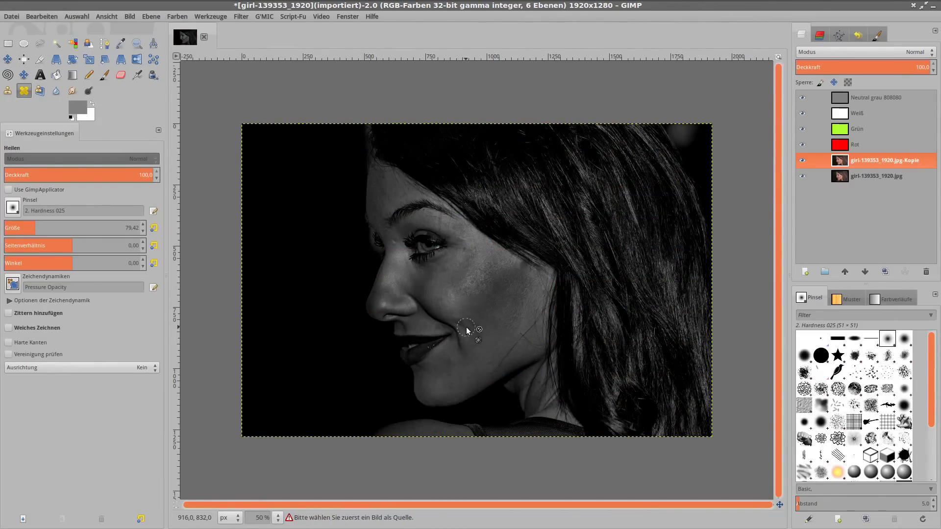
{"action": "left_click", "coordinate": [496, 367], "text": "ctrl"}
{"action": "key", "text": "bracketright"}
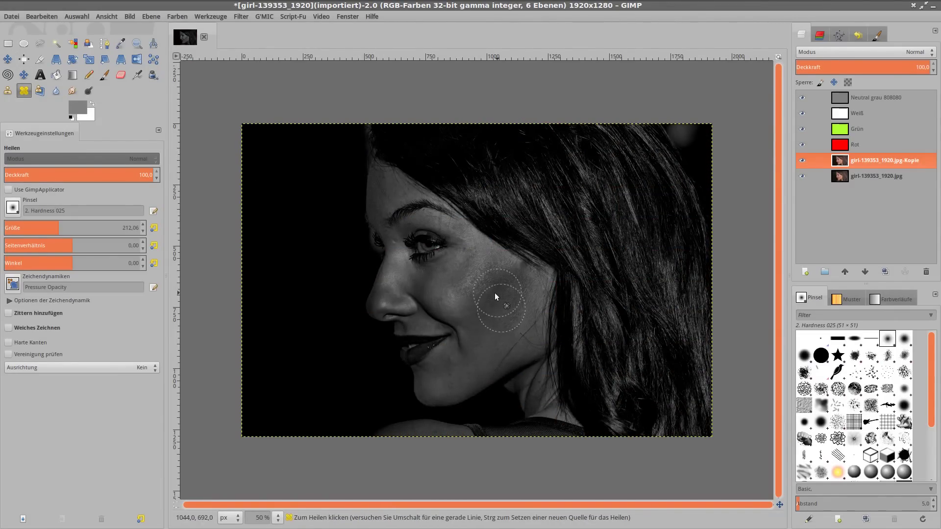
{"action": "left_click", "coordinate": [803, 161], "text": "shift"}
{"action": "left_click", "coordinate": [802, 176]}
{"action": "key", "text": "m"}
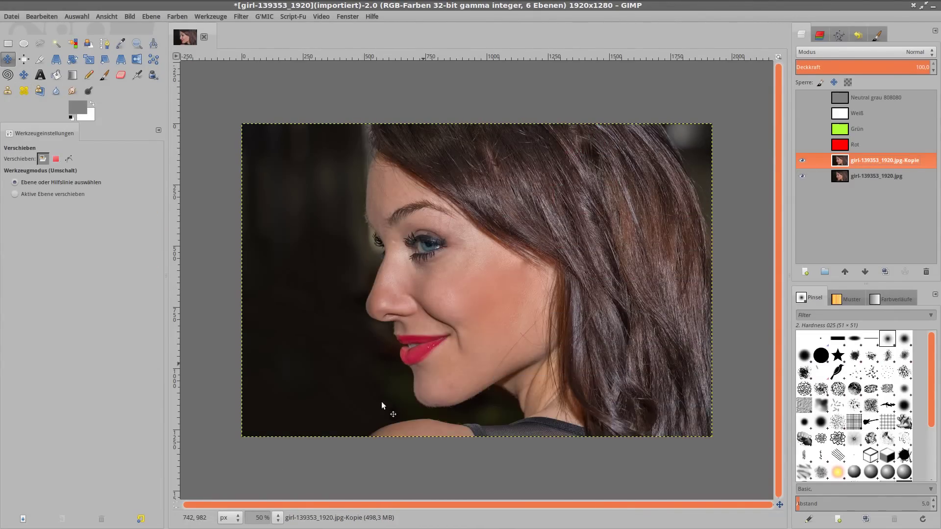
{"action": "left_click", "coordinate": [802, 98], "text": "shift"}
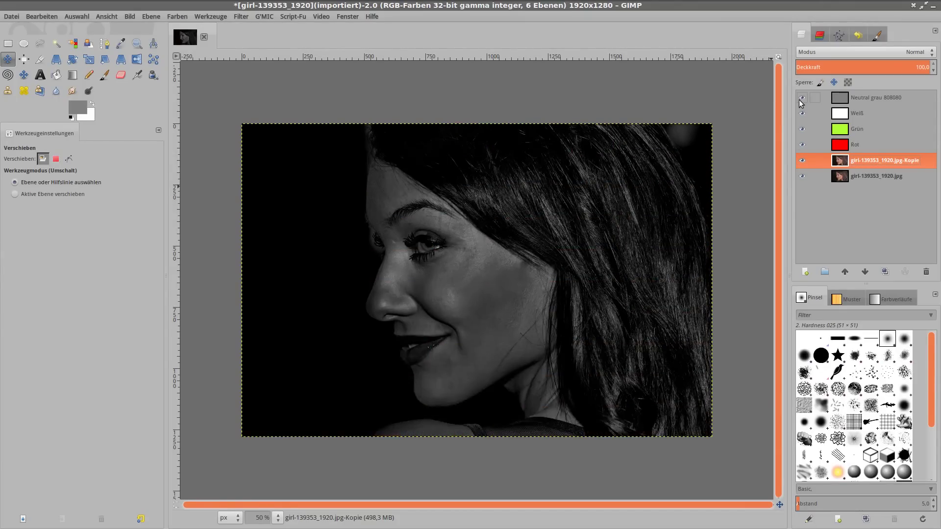